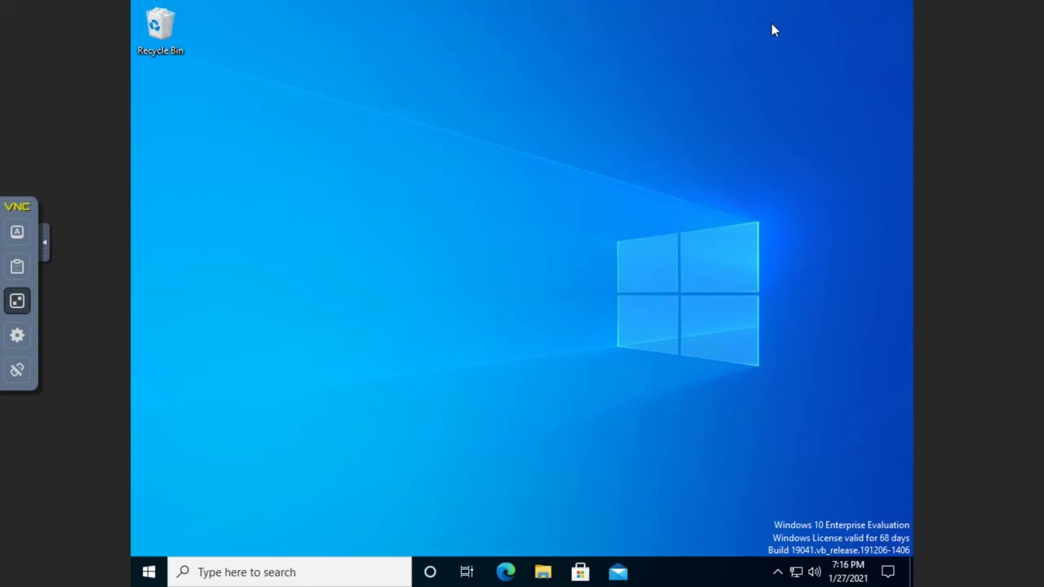
Collapse the VNC control bar and open Local Disk (C:) in File Explorer.
click(46, 249)
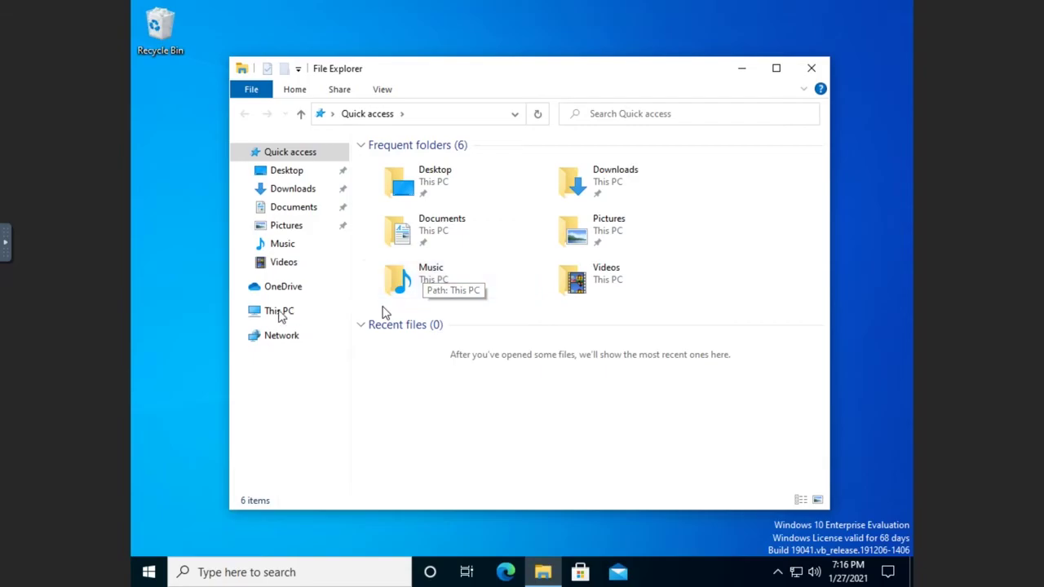
click(279, 314)
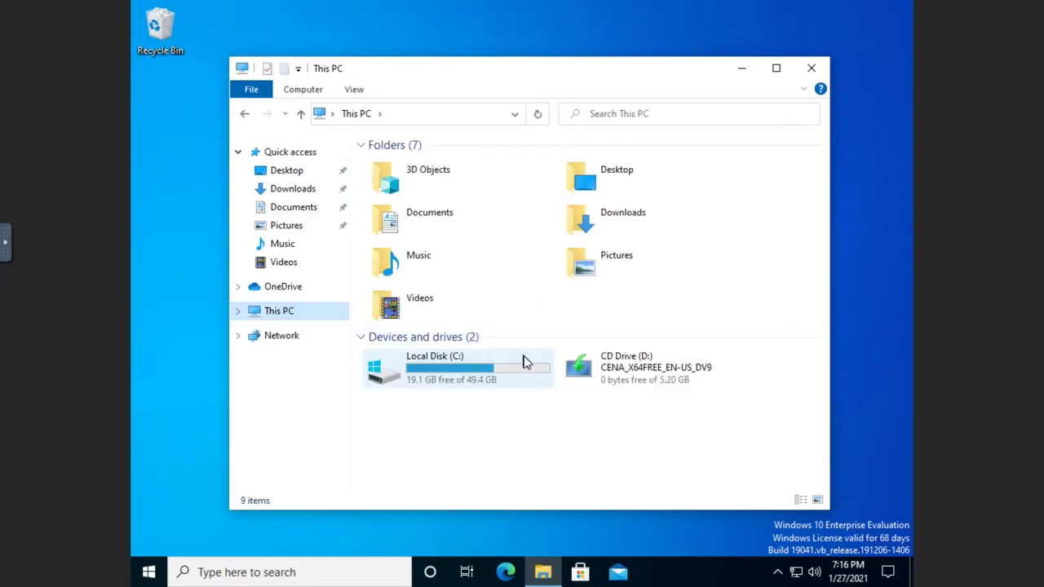
click(487, 365)
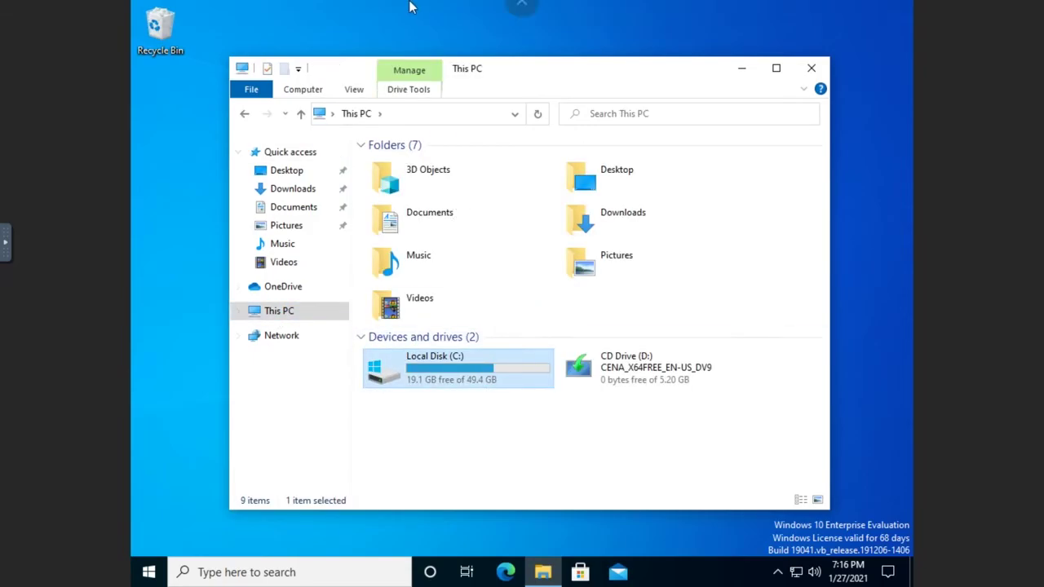
key(Return)
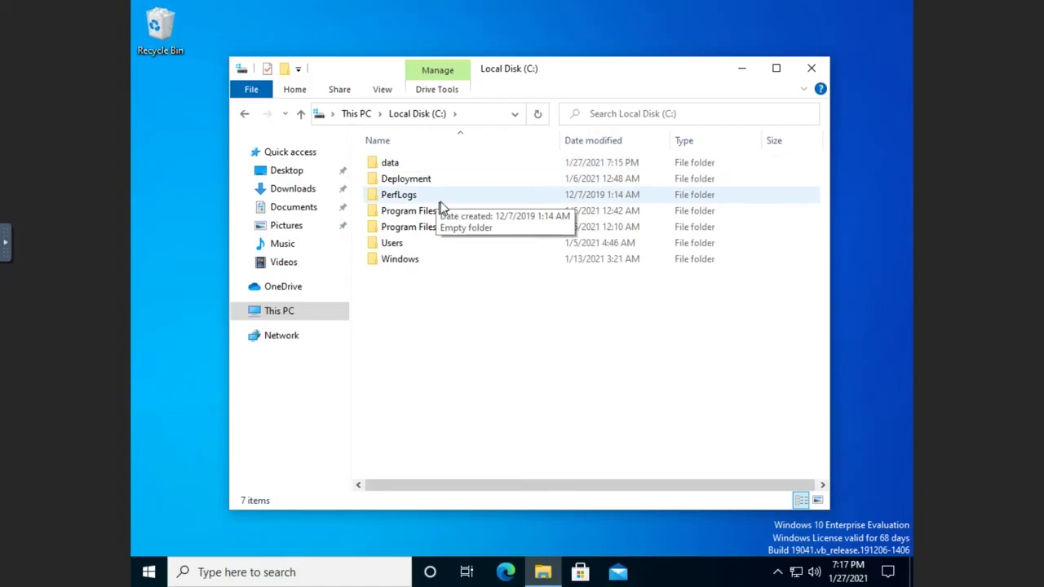
Open the security properties of the data folder on the C: drive.
right_click(390, 169)
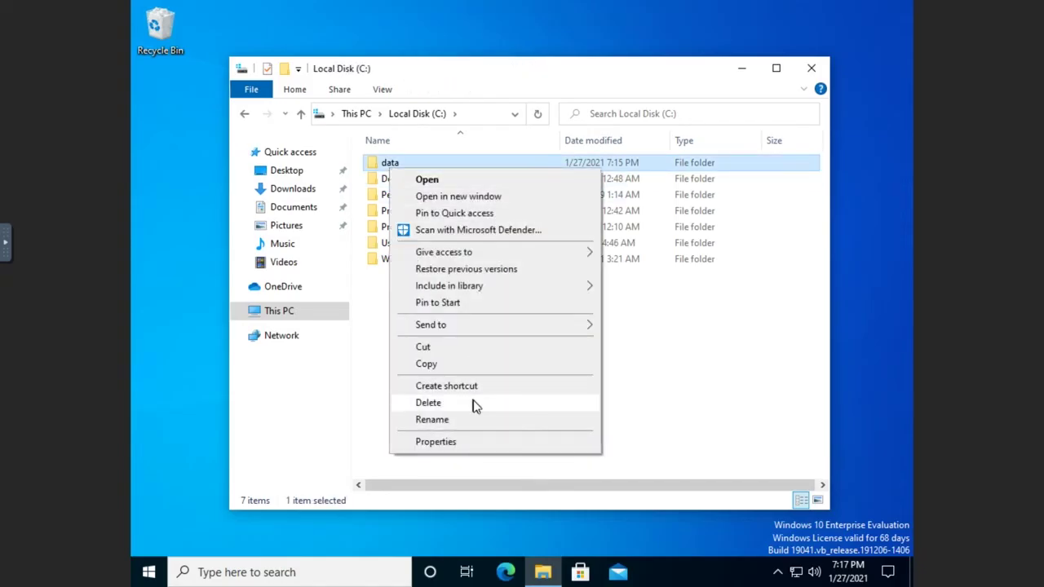
click(442, 441)
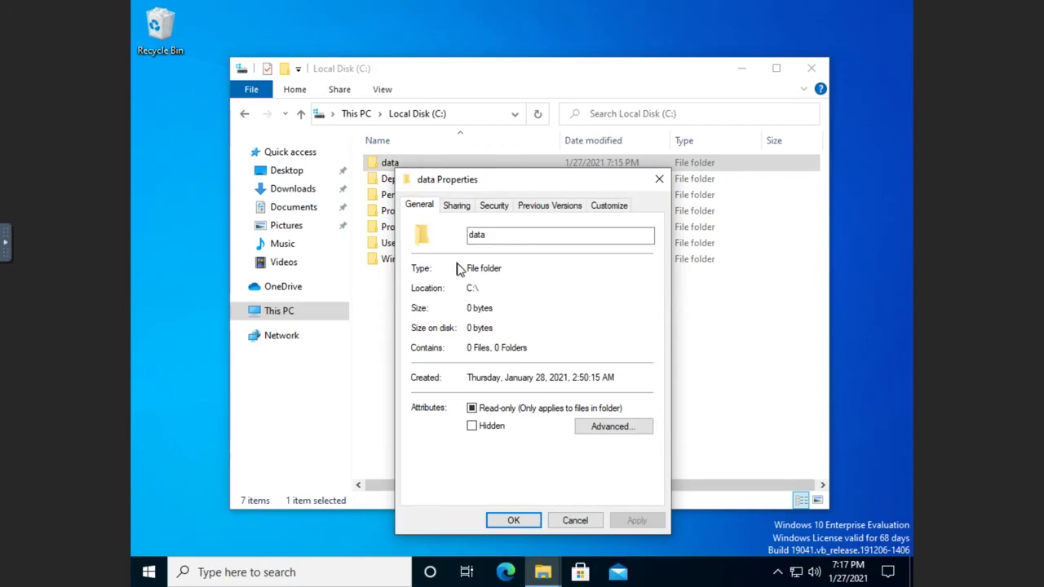
click(493, 207)
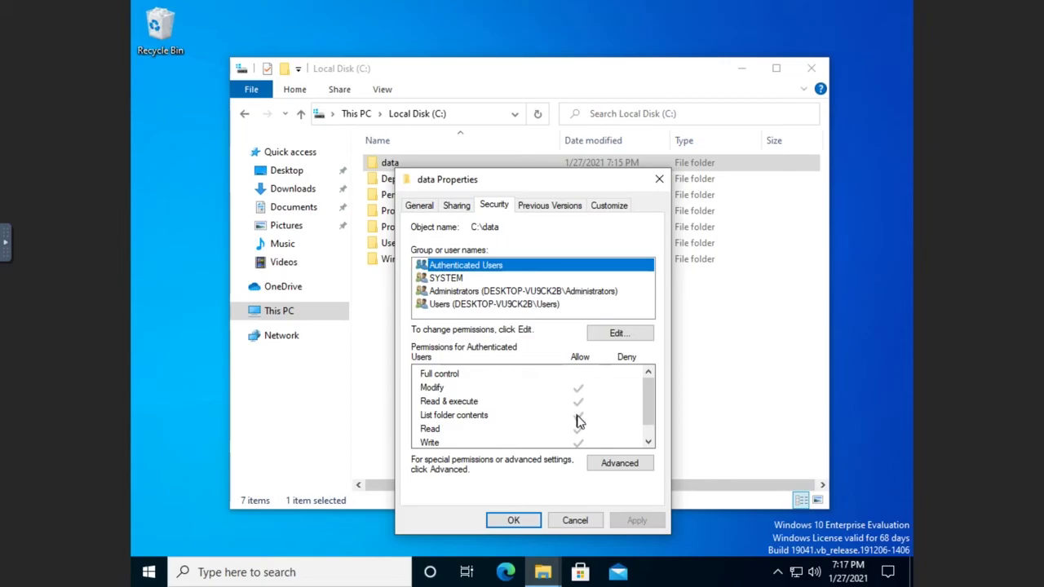
Review the data folder's permissions for Authenticated Users, SYSTEM, Administrators and Users.
drag(657, 401, 655, 429)
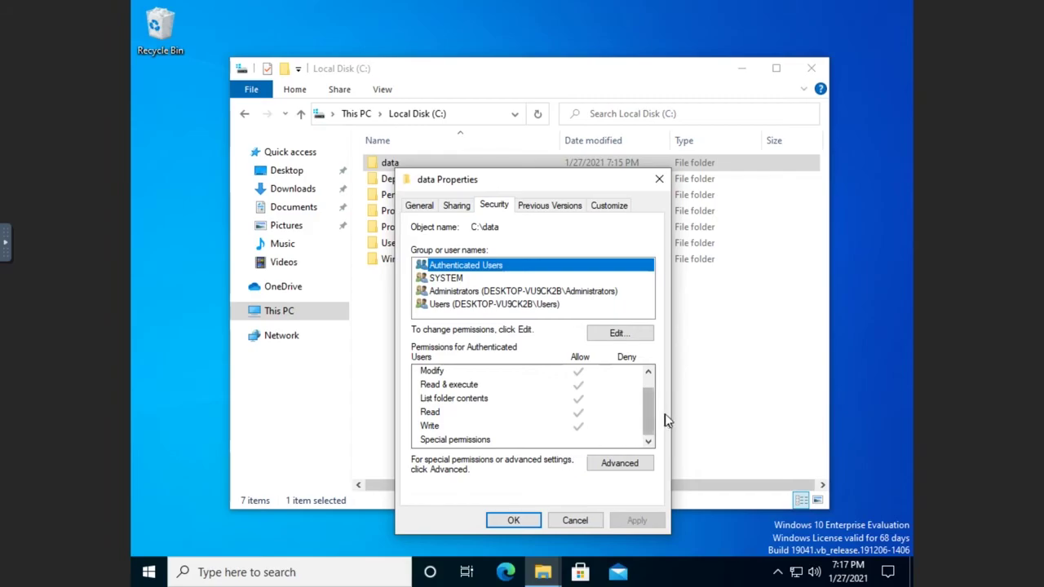
drag(652, 419, 655, 380)
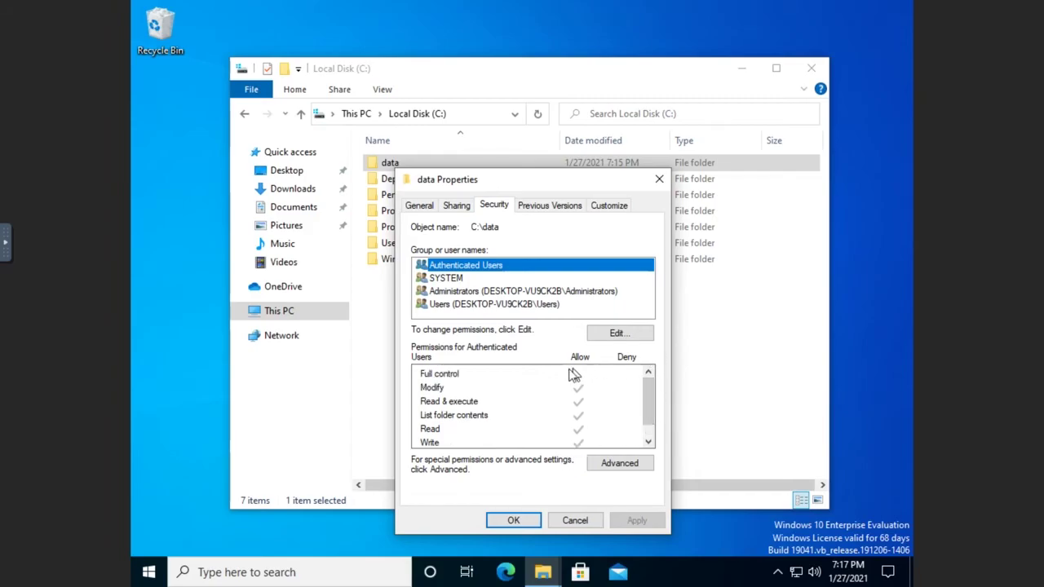
drag(648, 401, 652, 426)
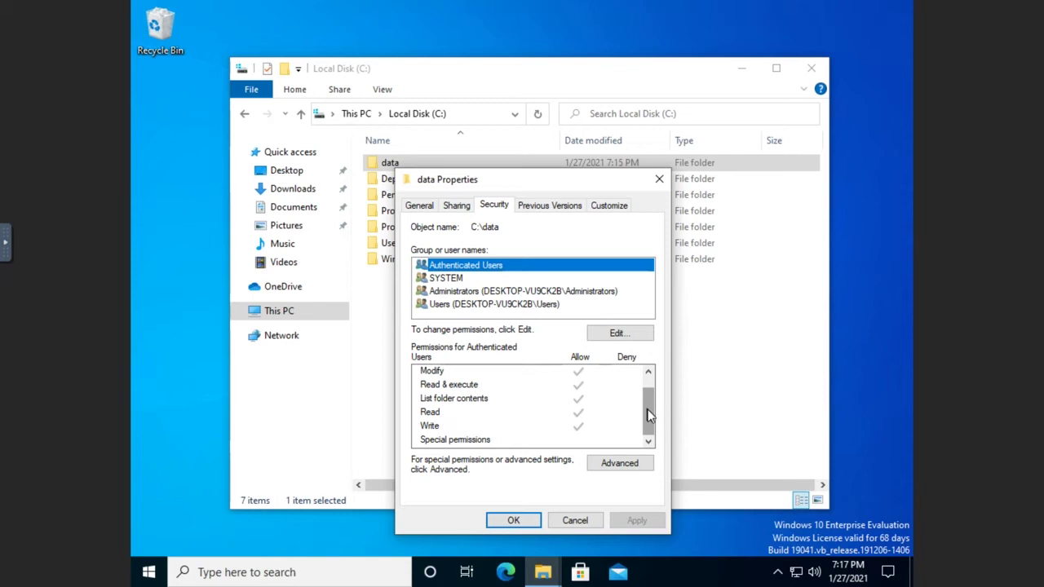
drag(648, 414, 647, 405)
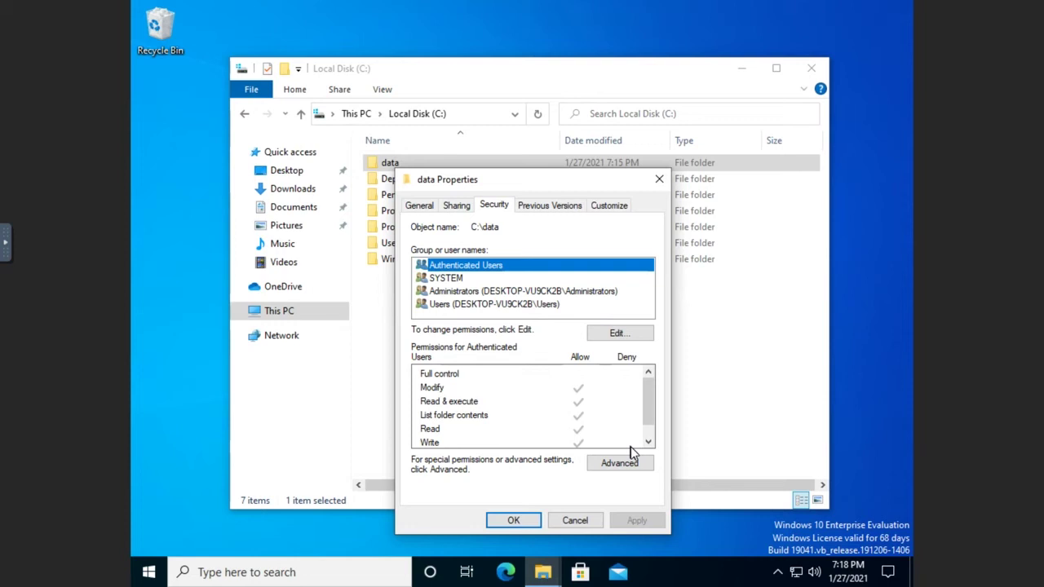
click(445, 279)
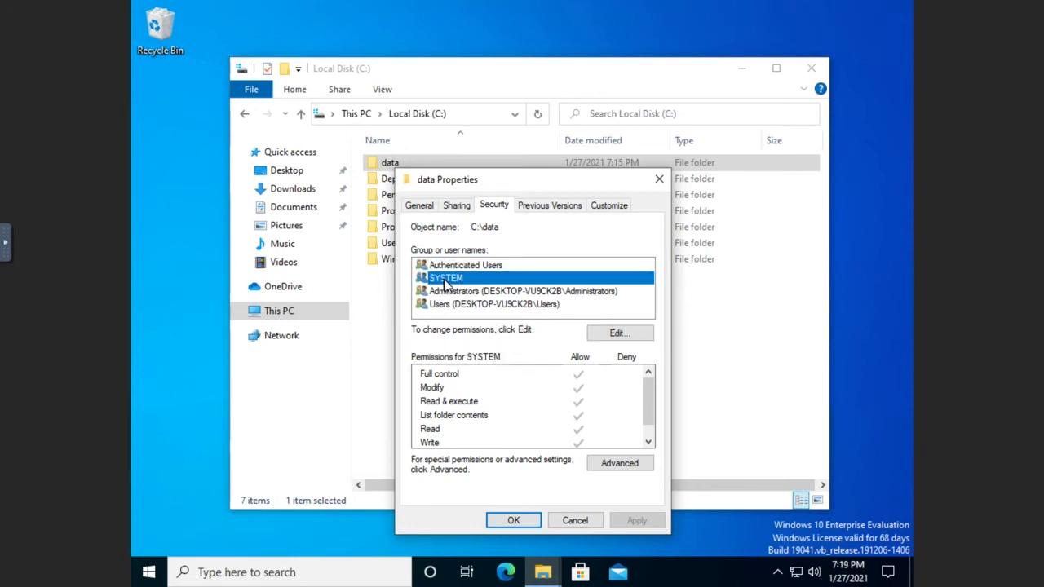
click(493, 292)
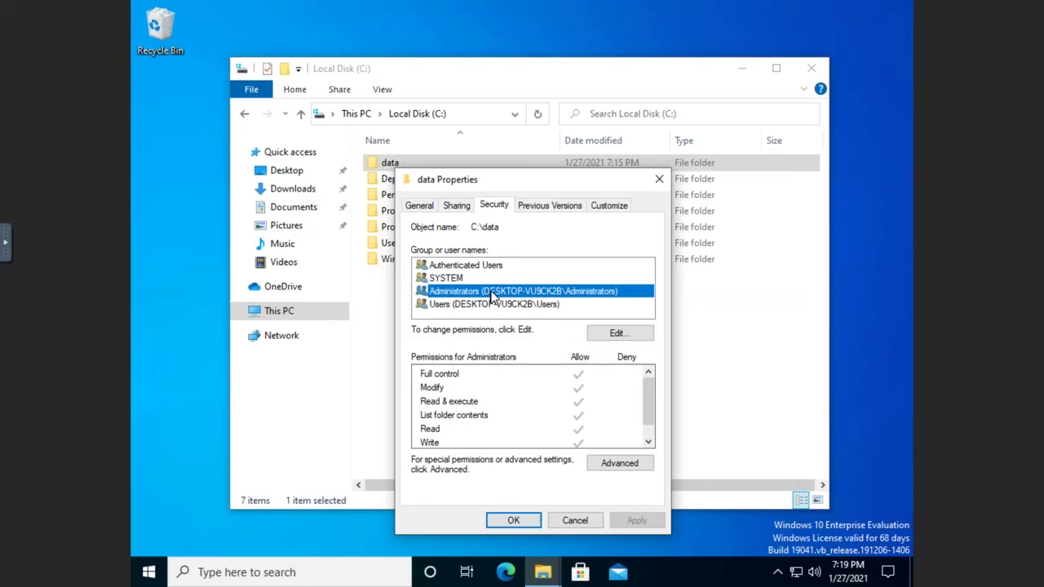
click(478, 307)
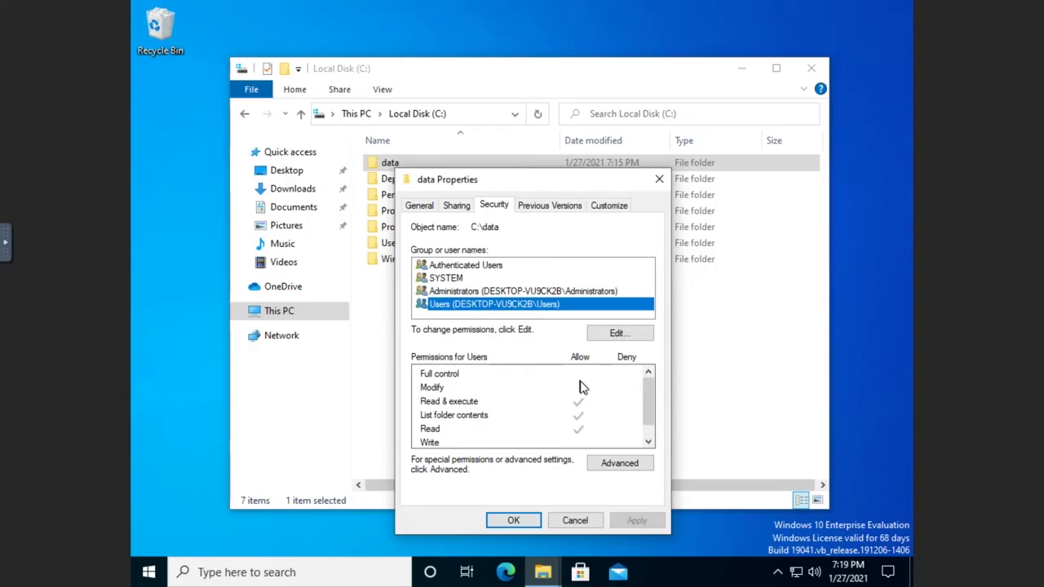
Allow the Users group the Modify permission on the data folder and apply the change.
click(615, 336)
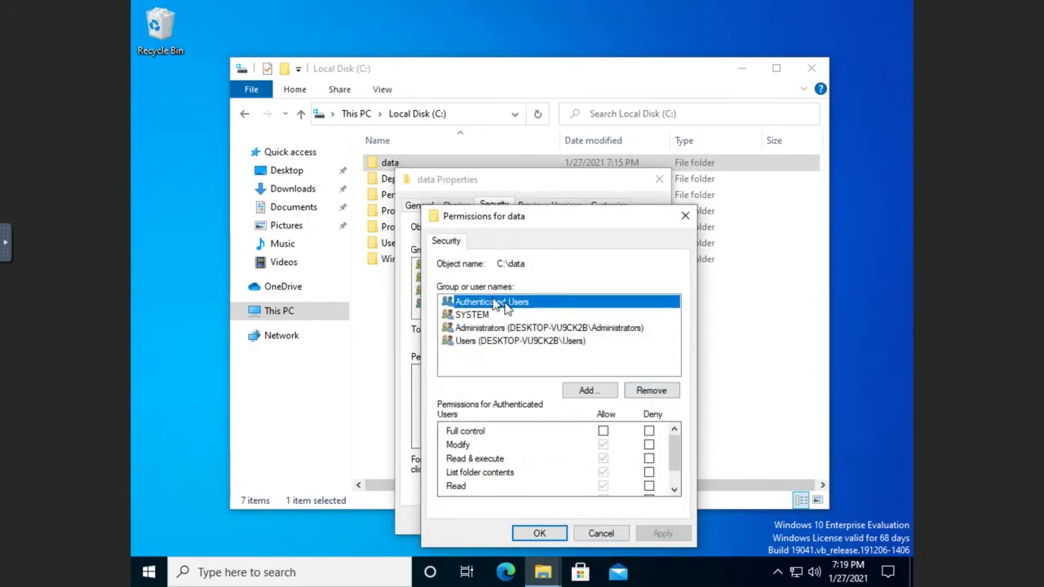
click(470, 343)
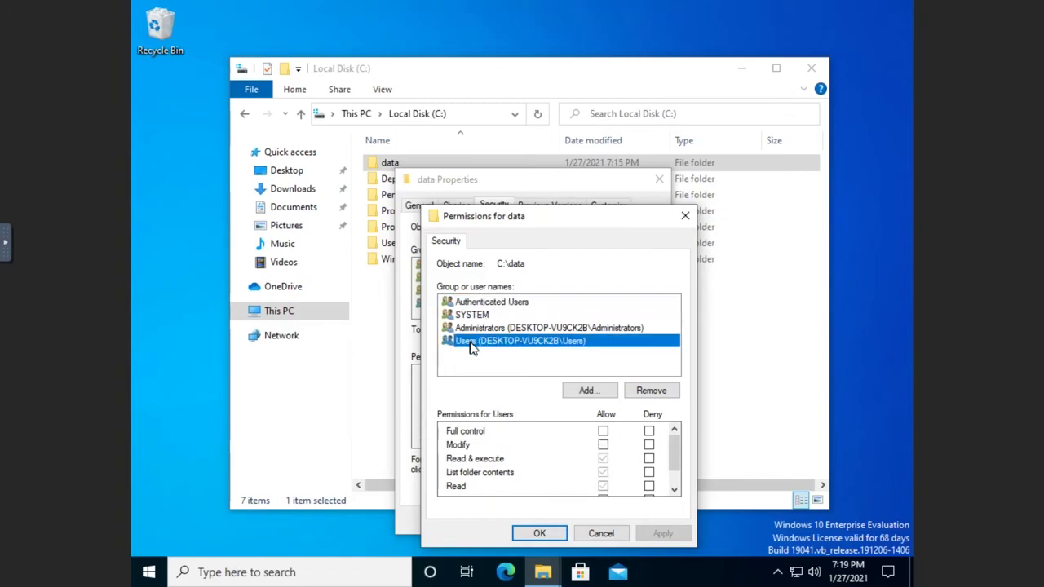
drag(673, 459, 675, 488)
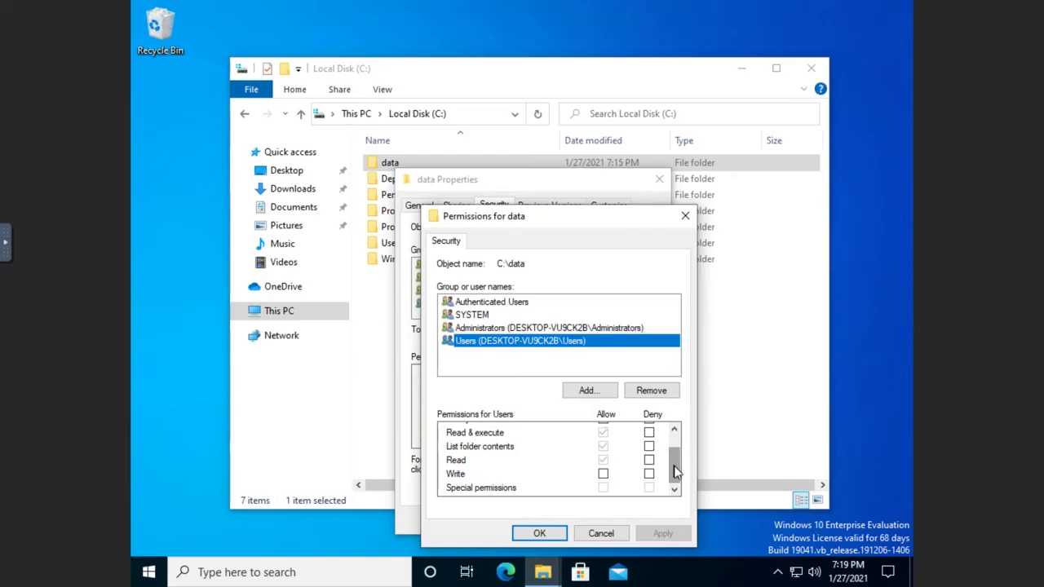
drag(675, 471, 676, 448)
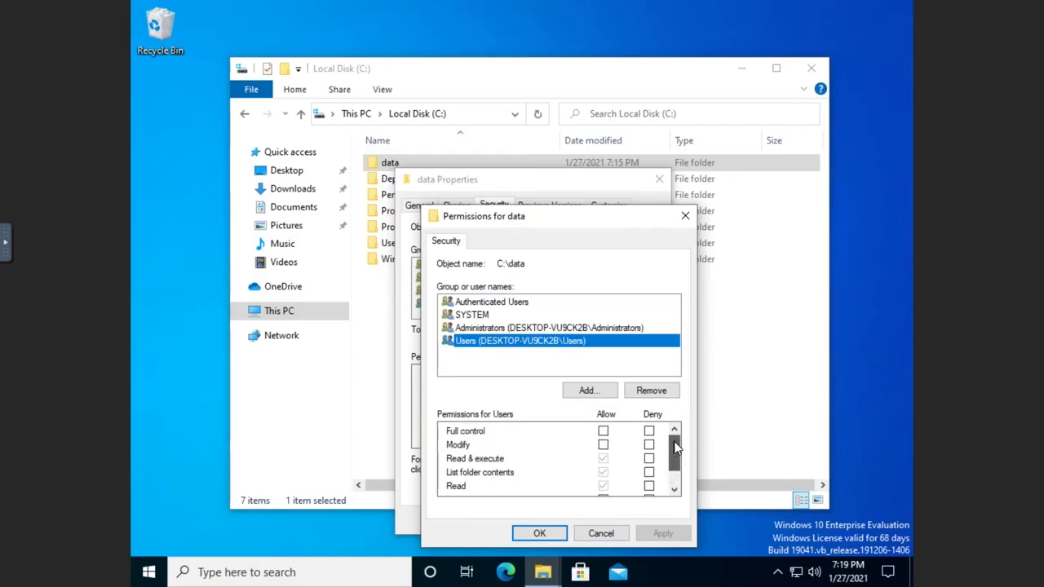
click(602, 446)
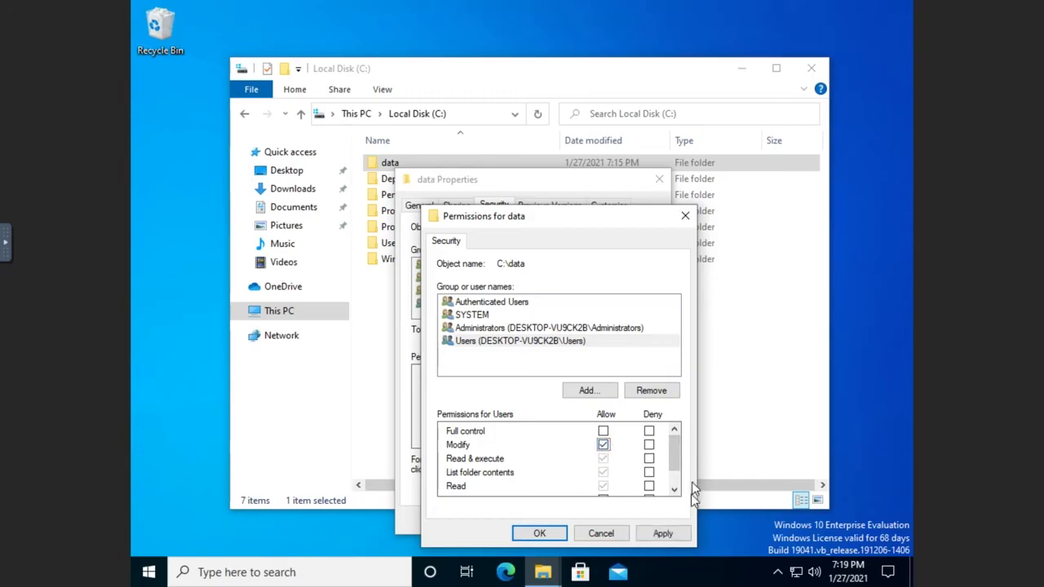
click(662, 534)
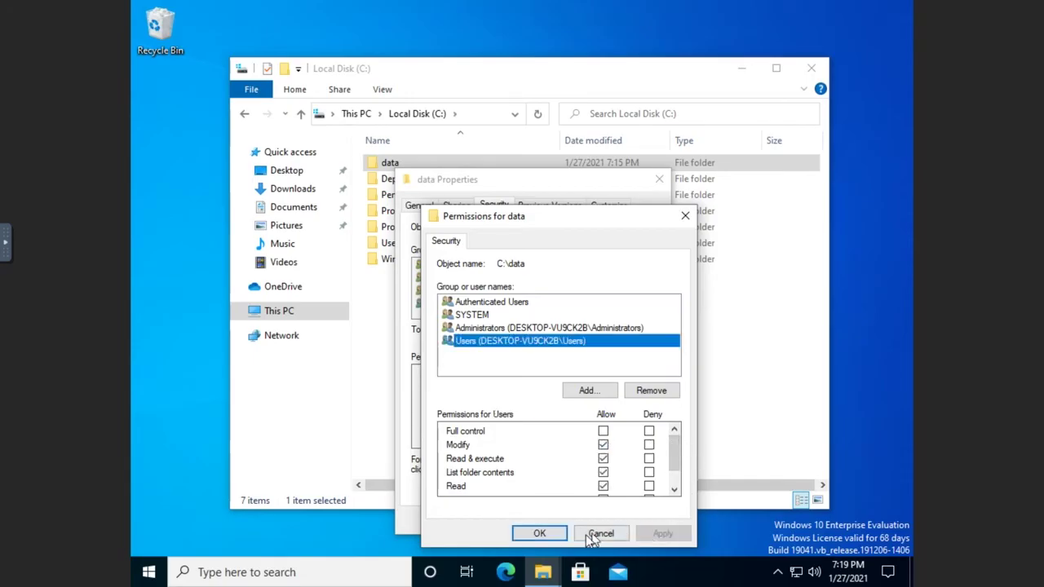
click(544, 533)
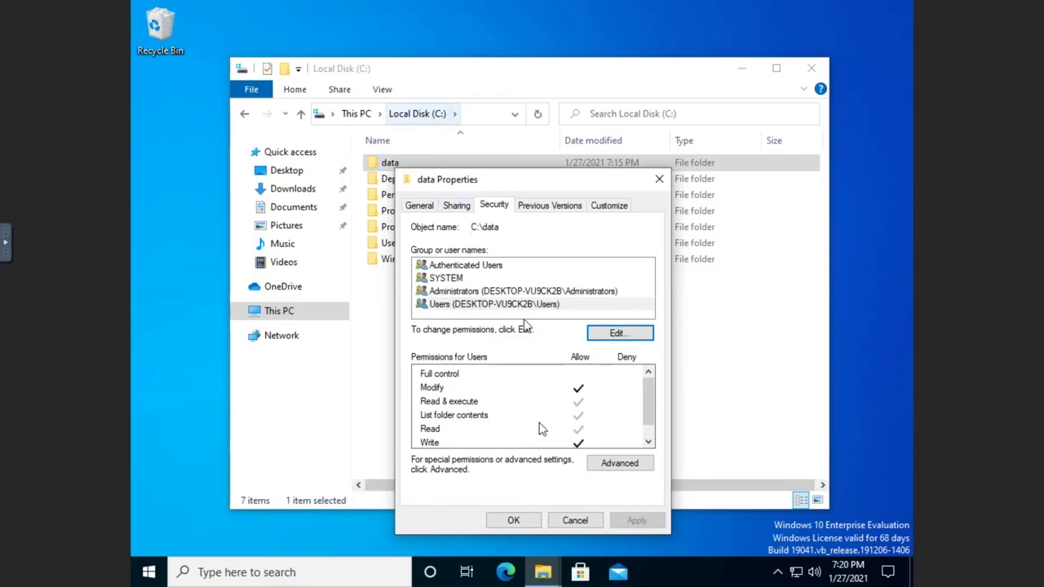
Remove the explicitly allowed Modify, Read & execute, Read and Write permissions from the Users group, apply, and close the data folder's properties.
click(608, 336)
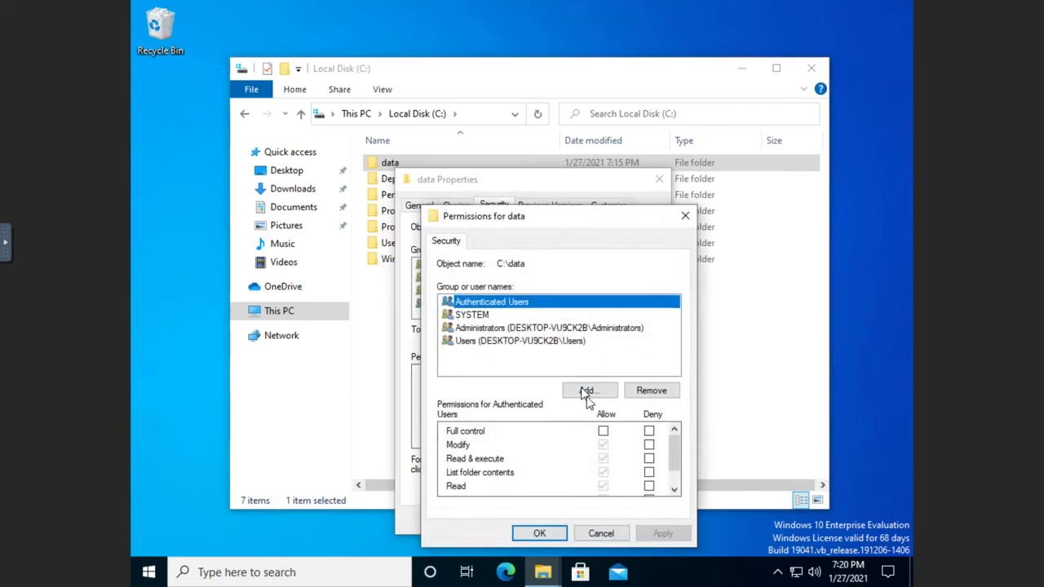
click(470, 343)
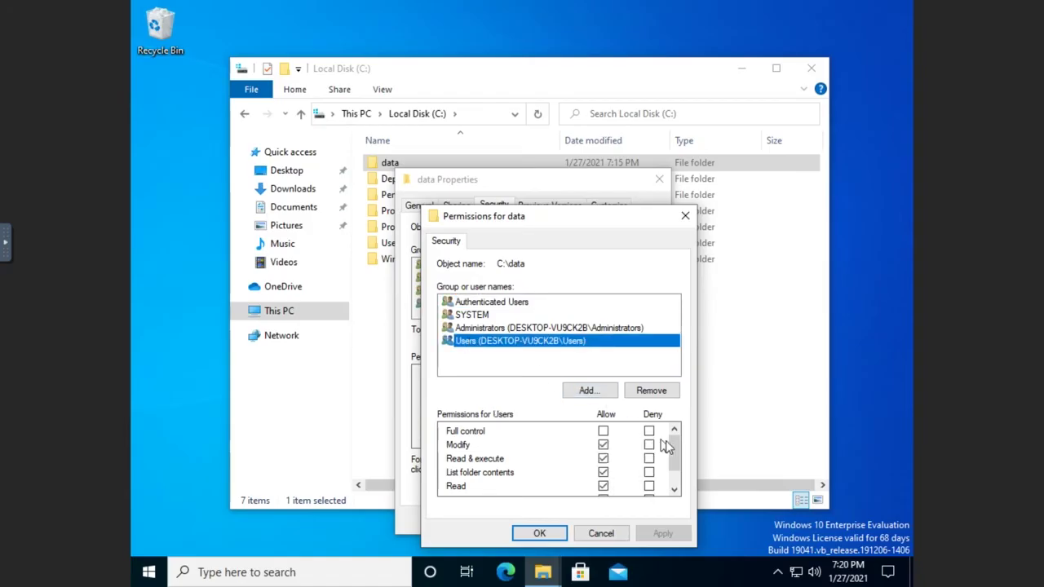
click(603, 445)
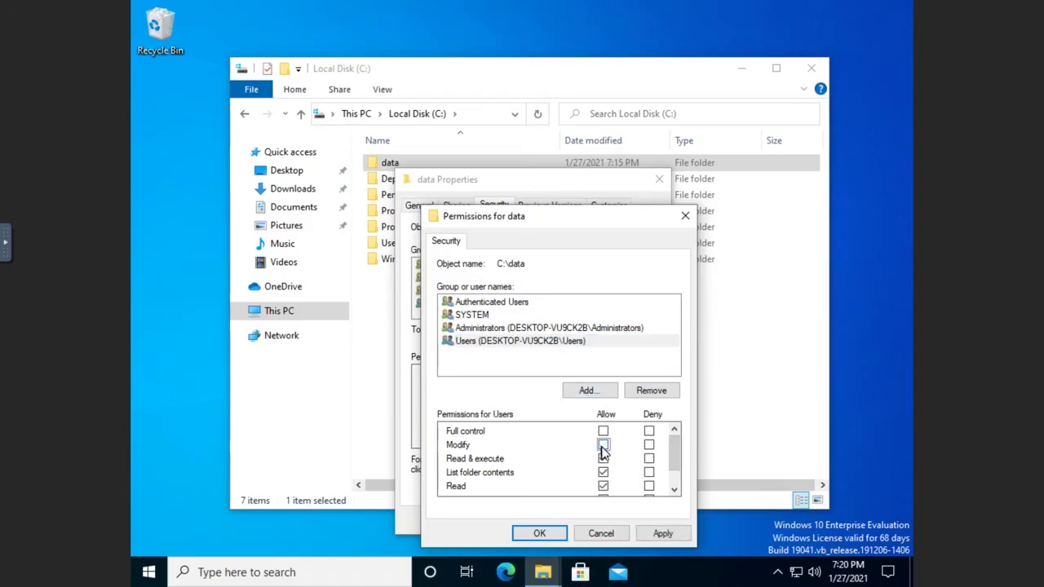
click(602, 459)
mouse_move(677, 450)
mouse_down()
mouse_move(675, 469)
mouse_move(674, 447)
mouse_up()
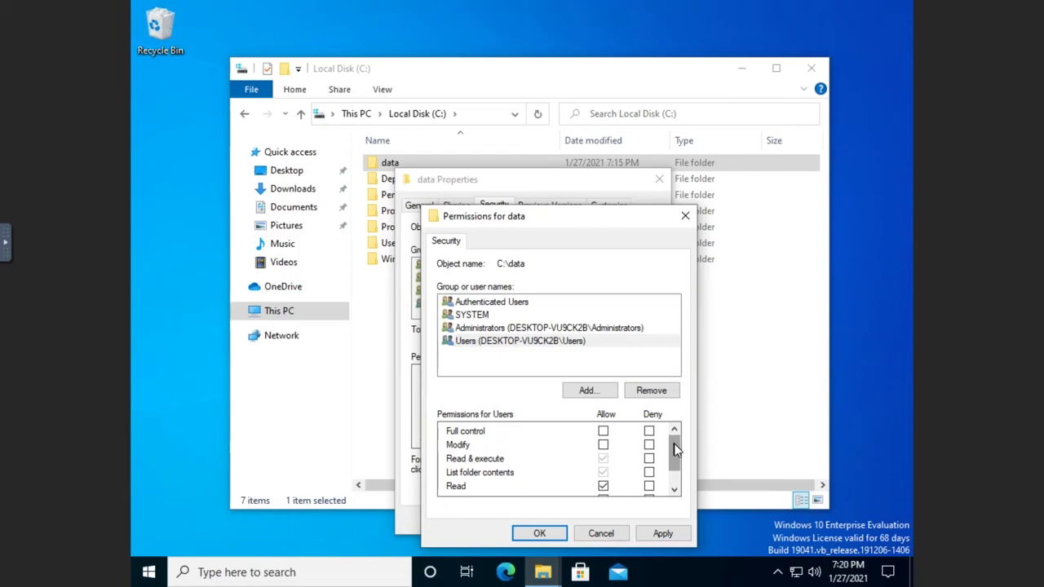
click(603, 445)
drag(675, 449, 675, 468)
click(602, 474)
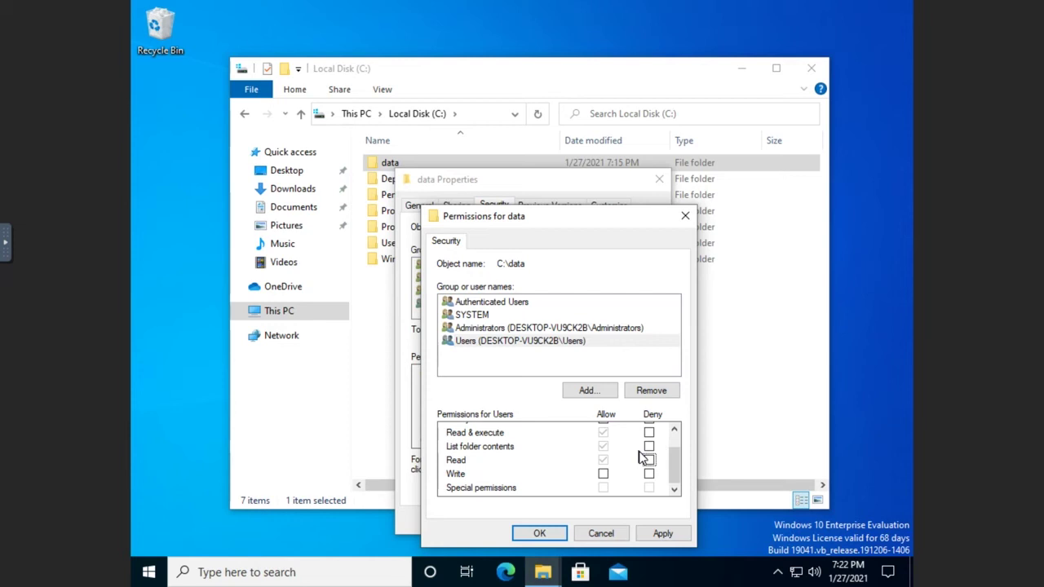
click(641, 458)
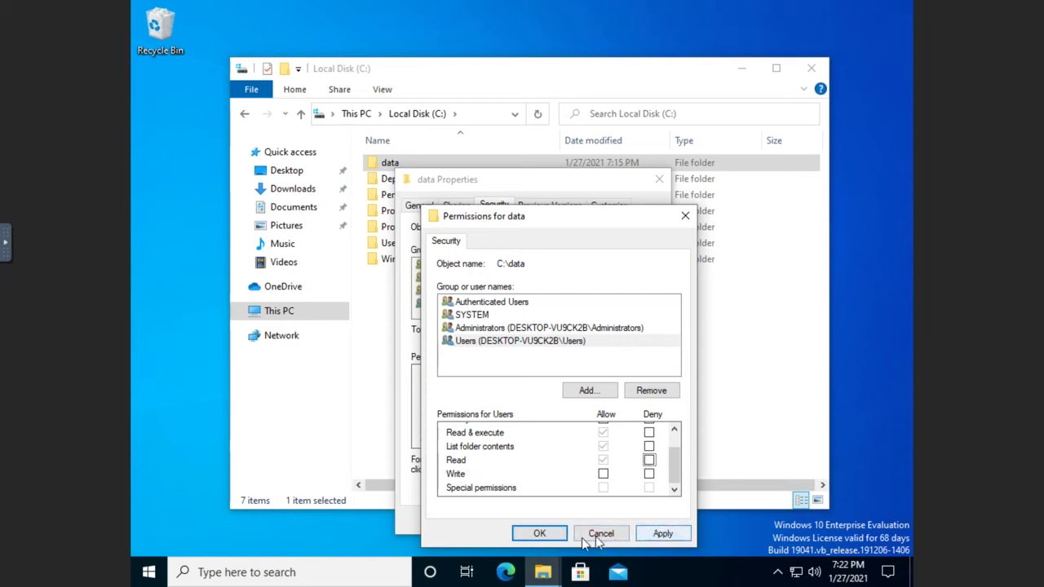
click(657, 530)
click(539, 533)
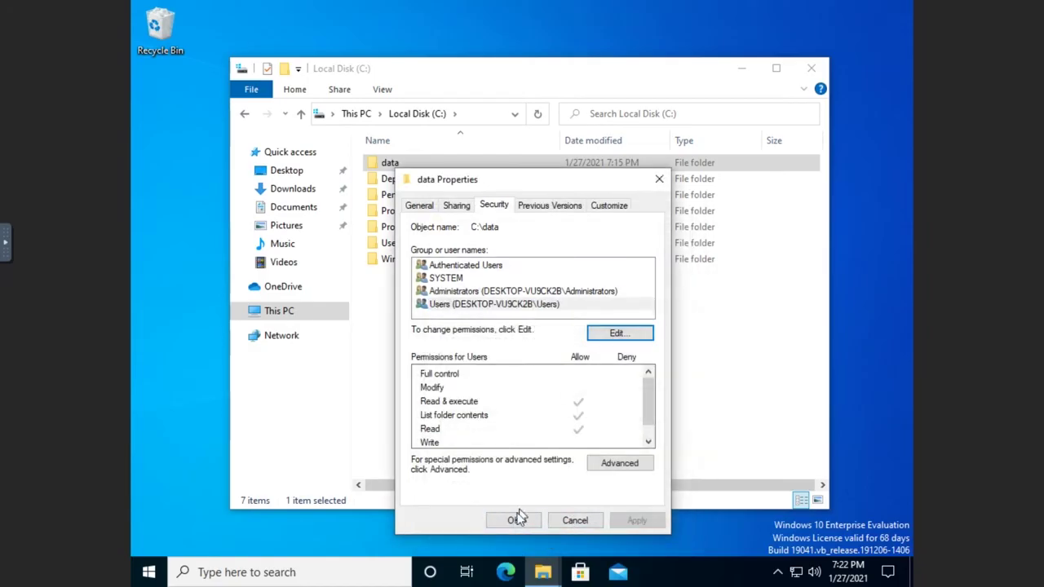
click(514, 521)
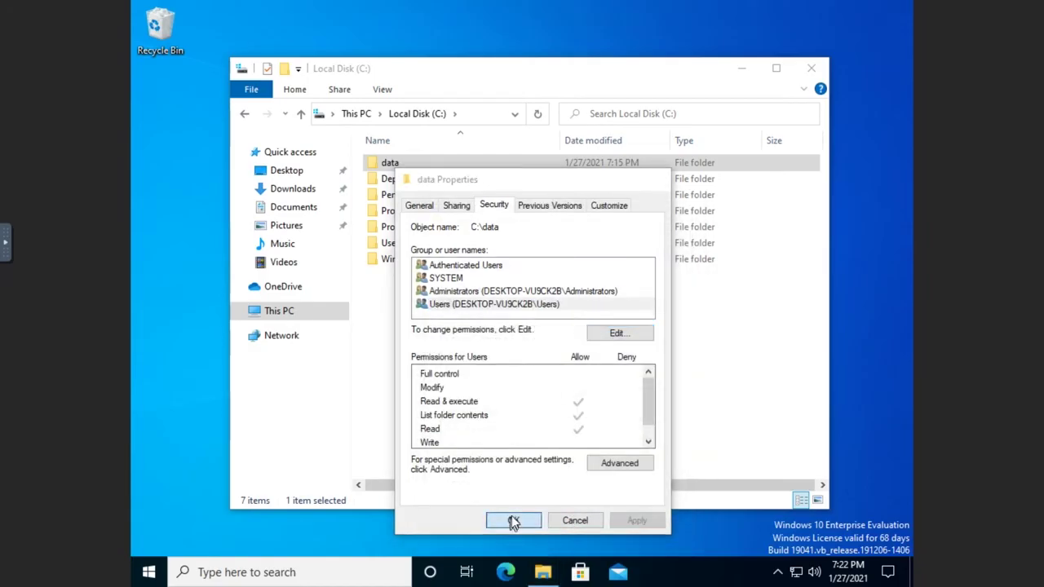
Create a new folder named GeneralAccess inside the data folder.
double_click(389, 166)
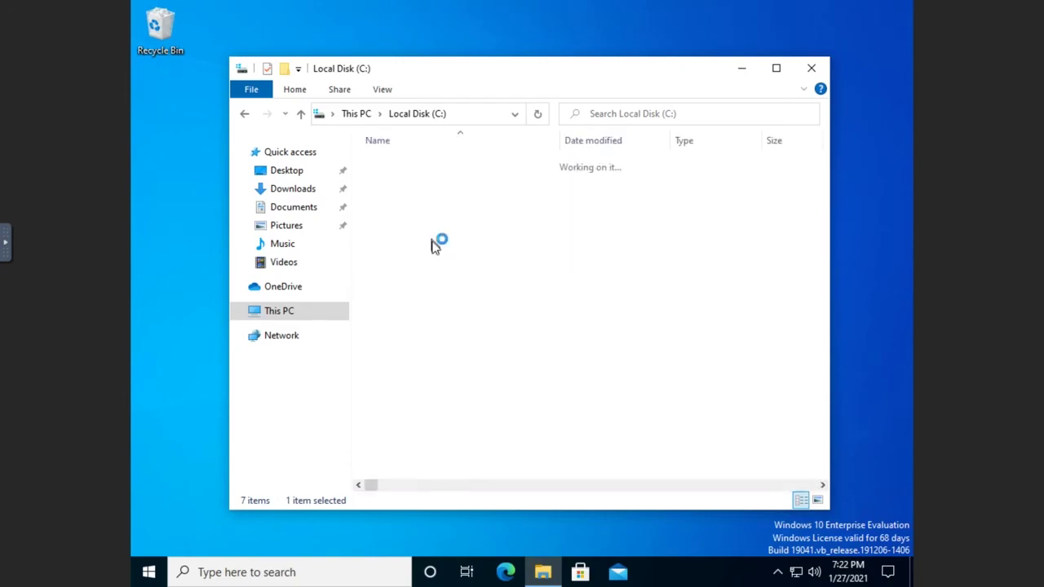
right_click(444, 234)
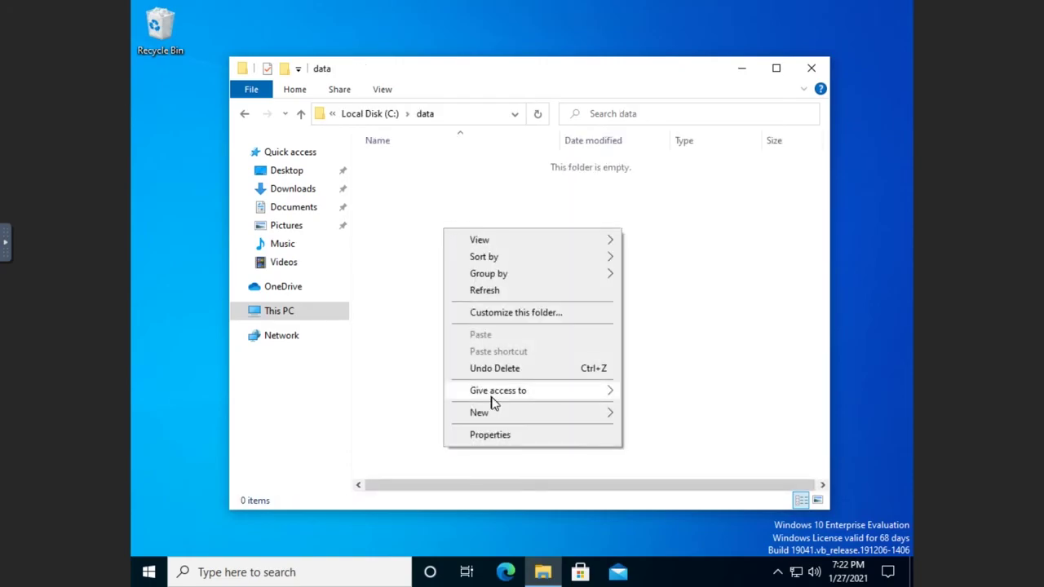
mouse_move(471, 419)
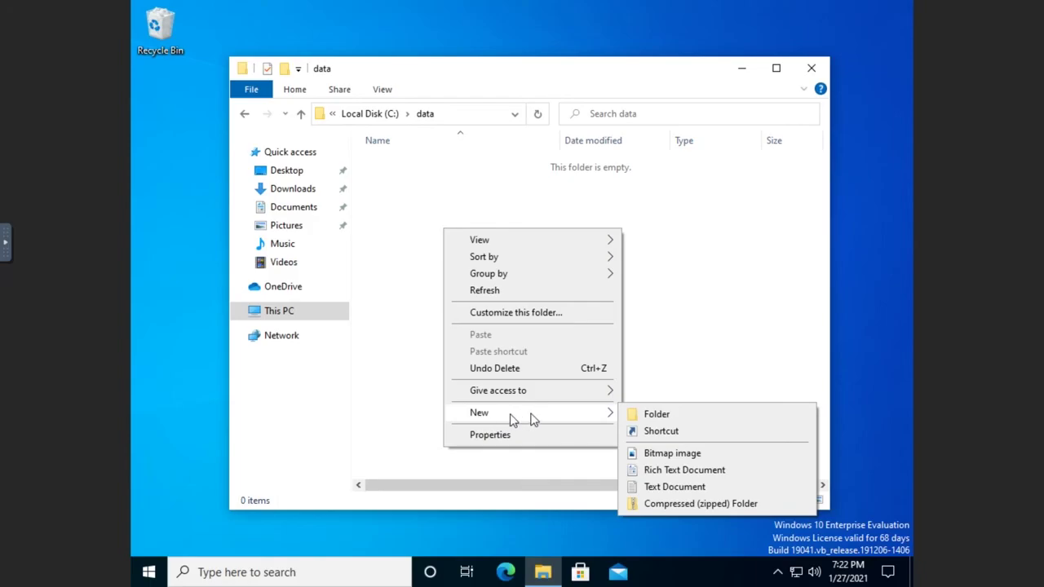
click(632, 414)
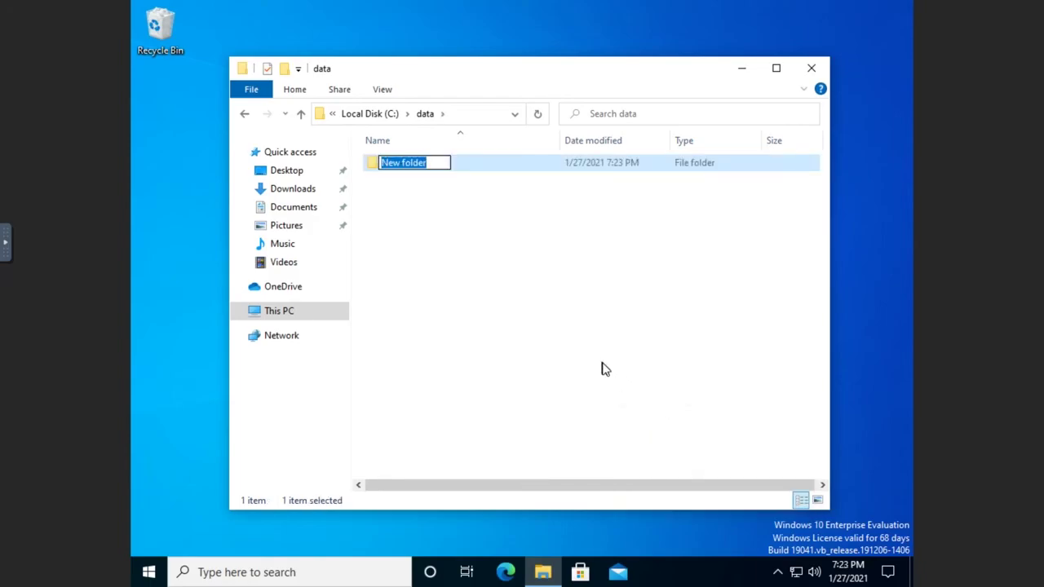
text(General)
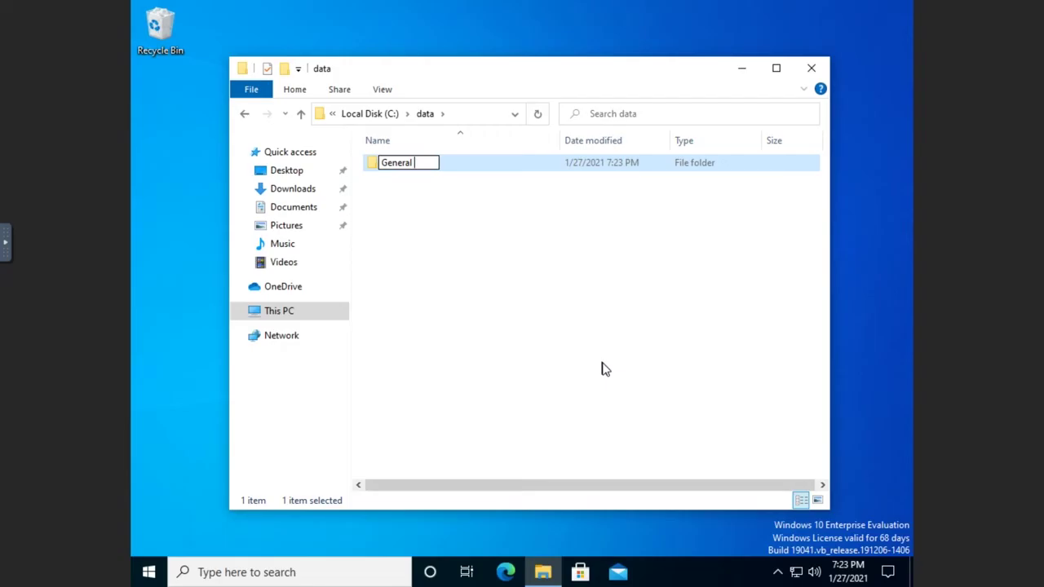
key(BackSpace)
text(Access)
key(Return)
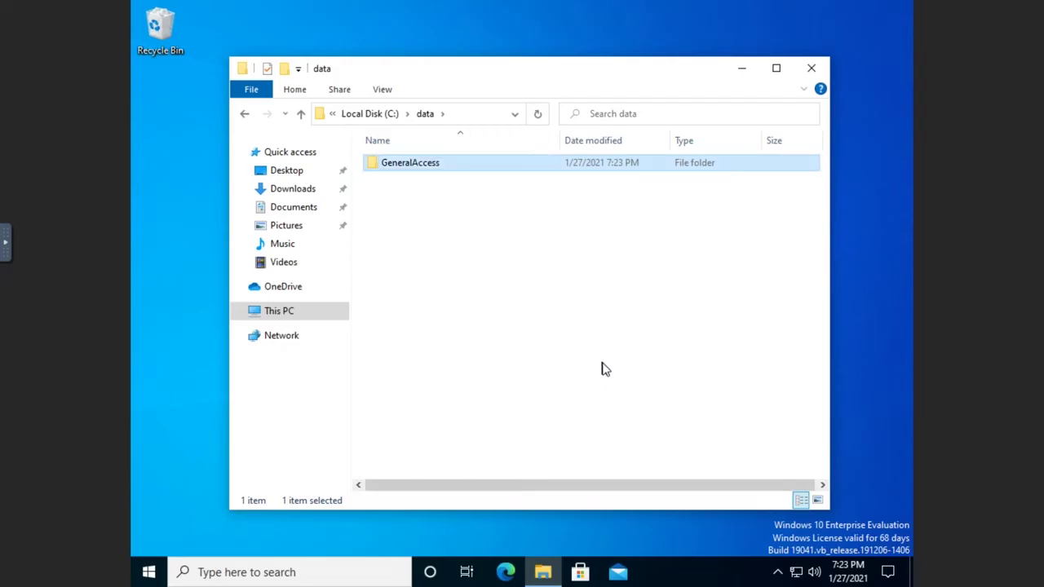
Review the GeneralAccess folder's security permissions for Authenticated Users and for the Users group.
right_click(407, 170)
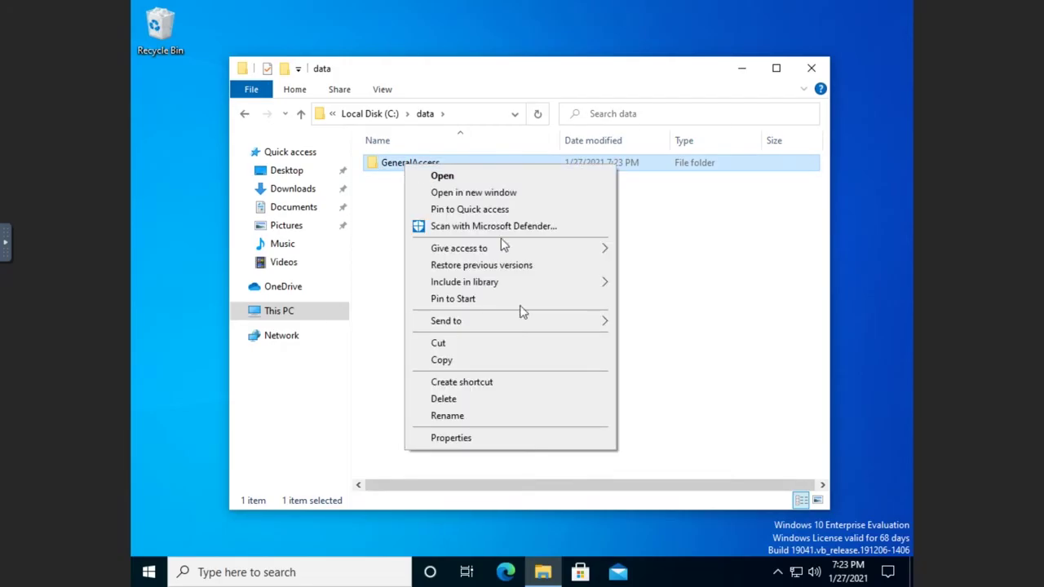
click(450, 438)
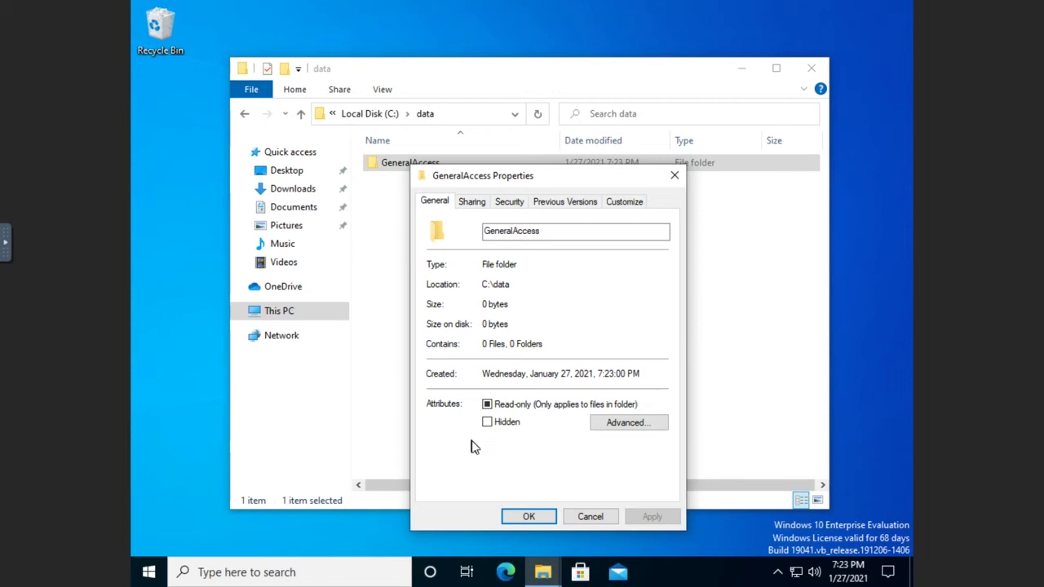
click(508, 204)
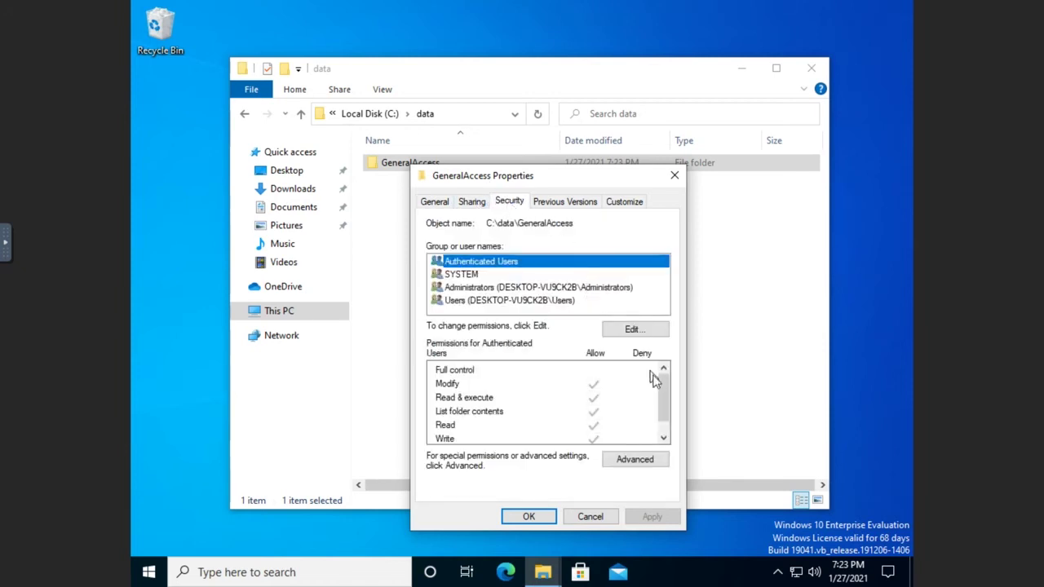
scroll(663, 379, down, 1)
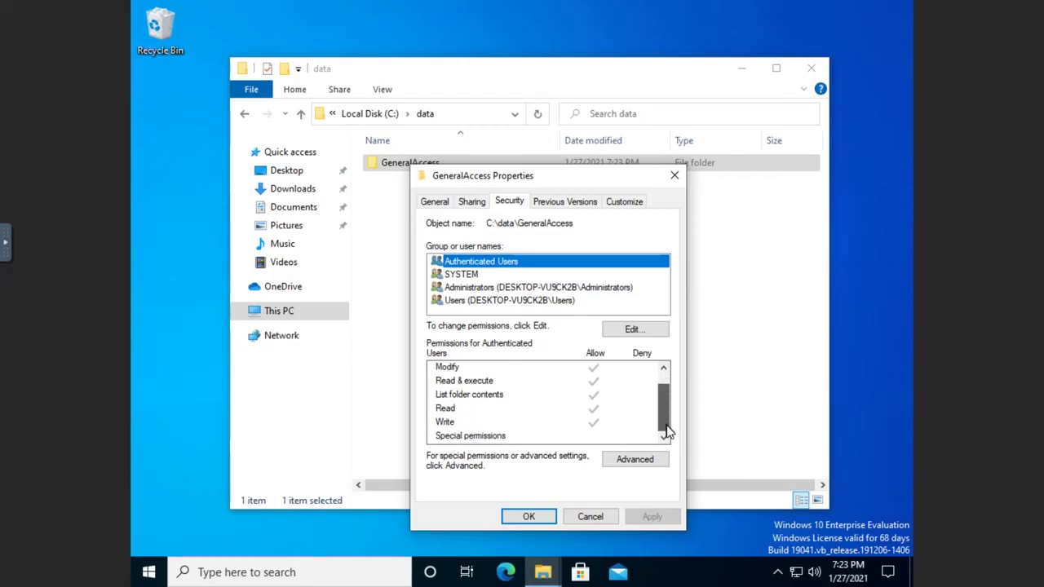
click(663, 369)
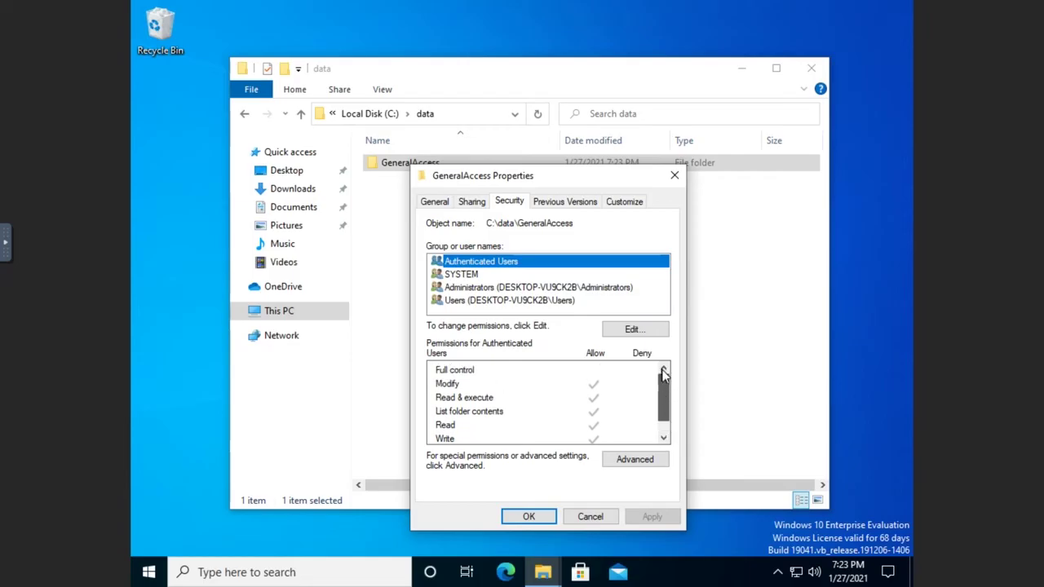
click(473, 300)
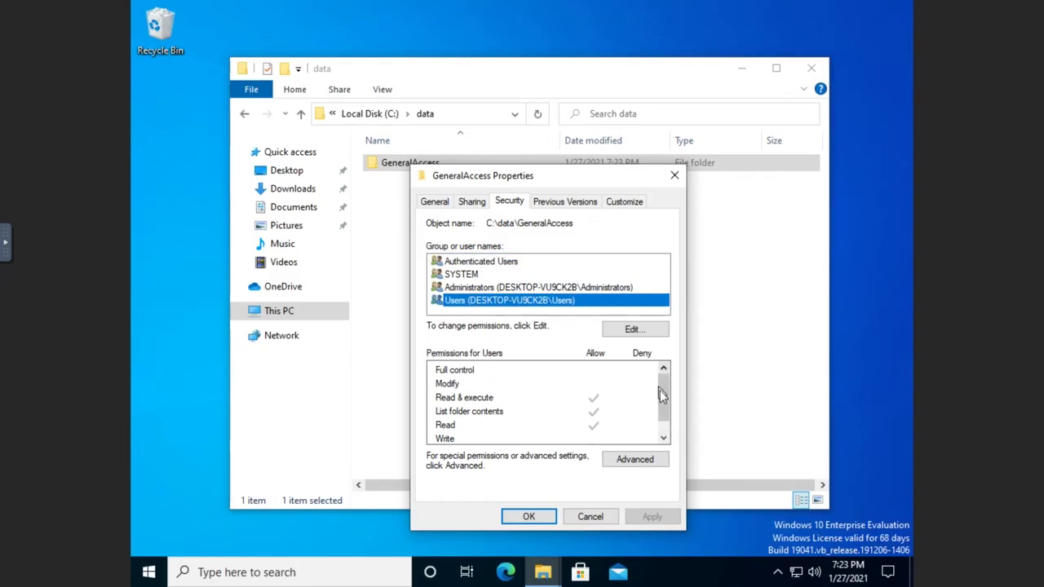
mouse_move(663, 397)
mouse_down()
mouse_move(669, 422)
mouse_move(666, 403)
mouse_up()
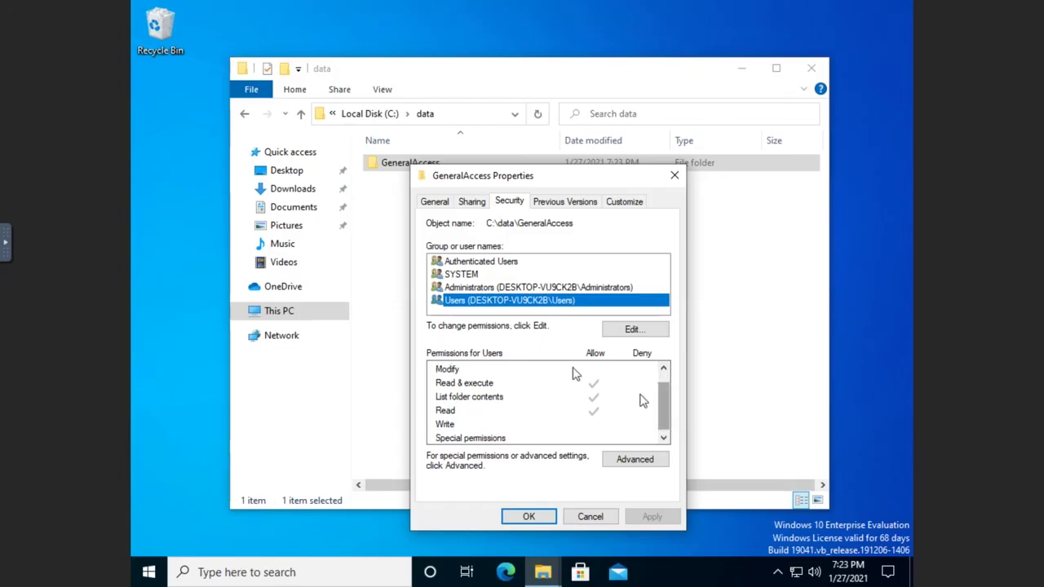
Allow the Users group the Modify permission on the GeneralAccess folder, apply the change and close the folder's properties.
click(632, 328)
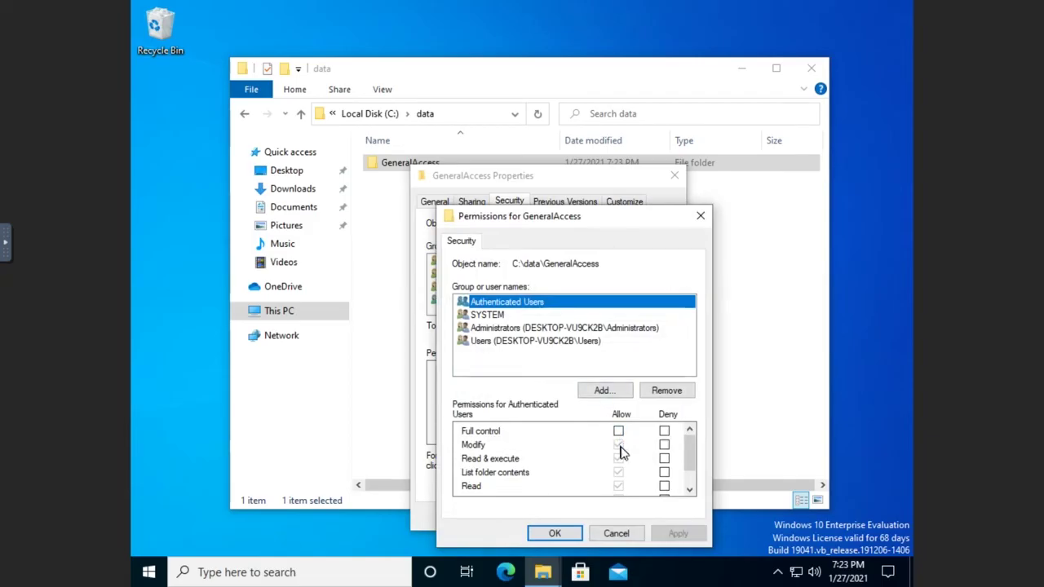
click(492, 344)
click(618, 446)
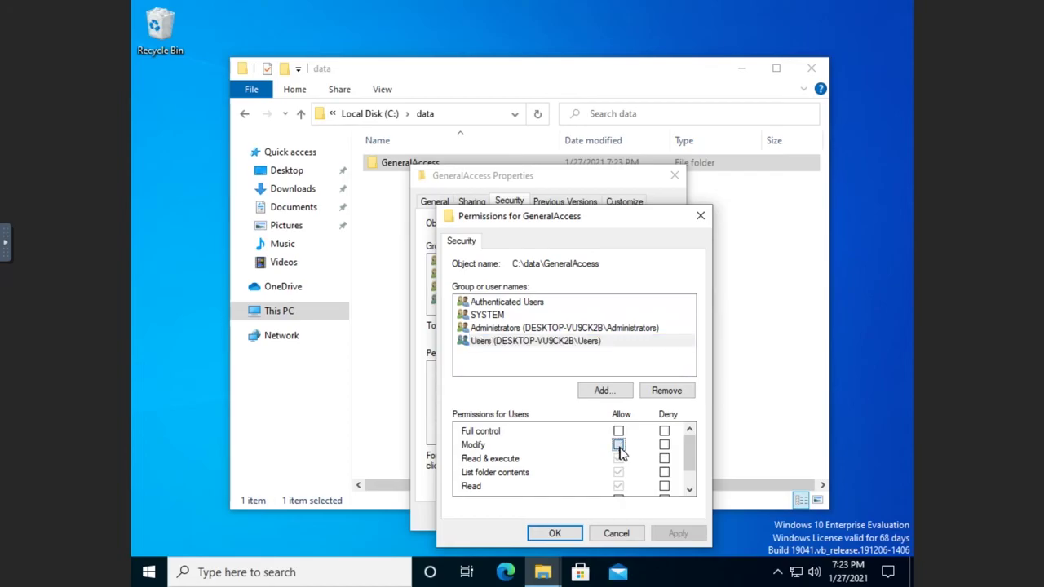
drag(690, 444, 690, 466)
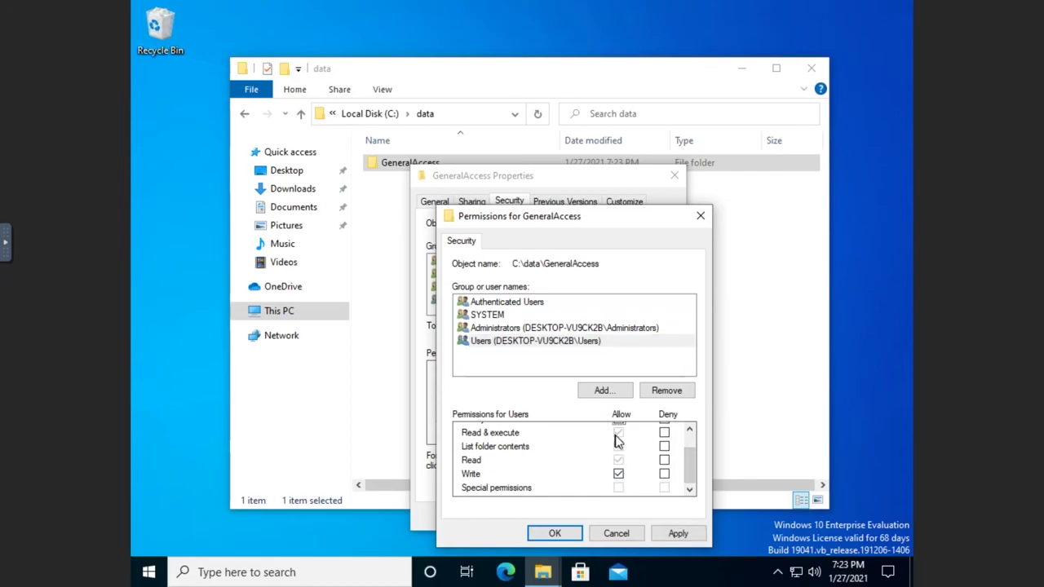
click(618, 474)
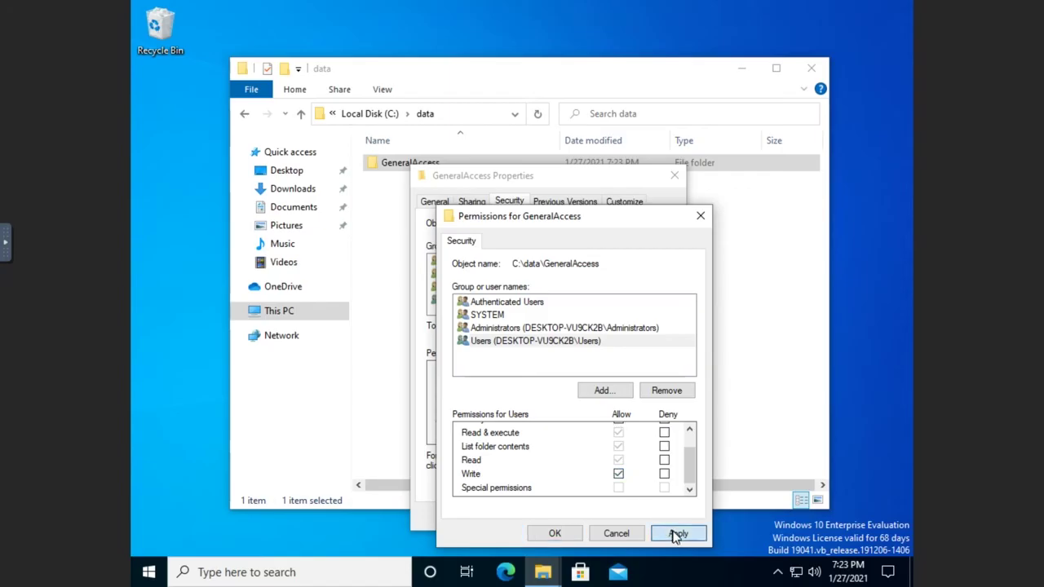
click(677, 533)
click(553, 534)
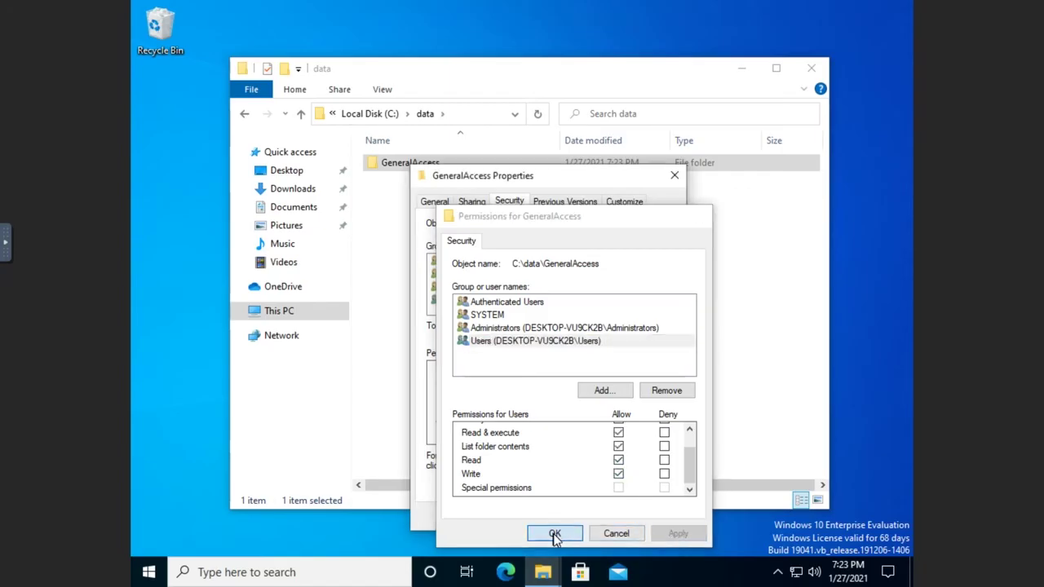
click(537, 518)
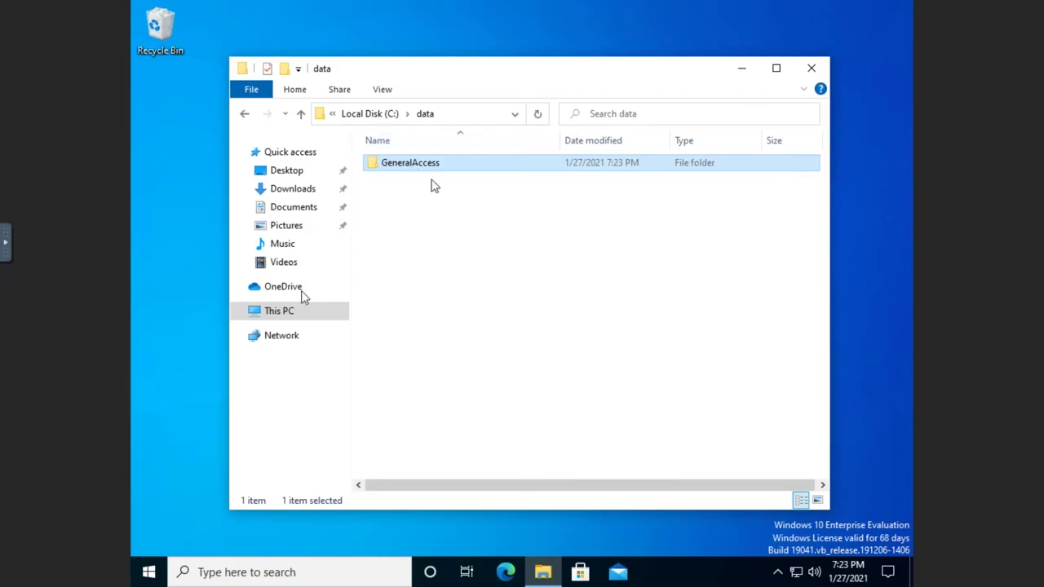
Create a new folder named SpecialAccess inside the data folder.
right_click(412, 232)
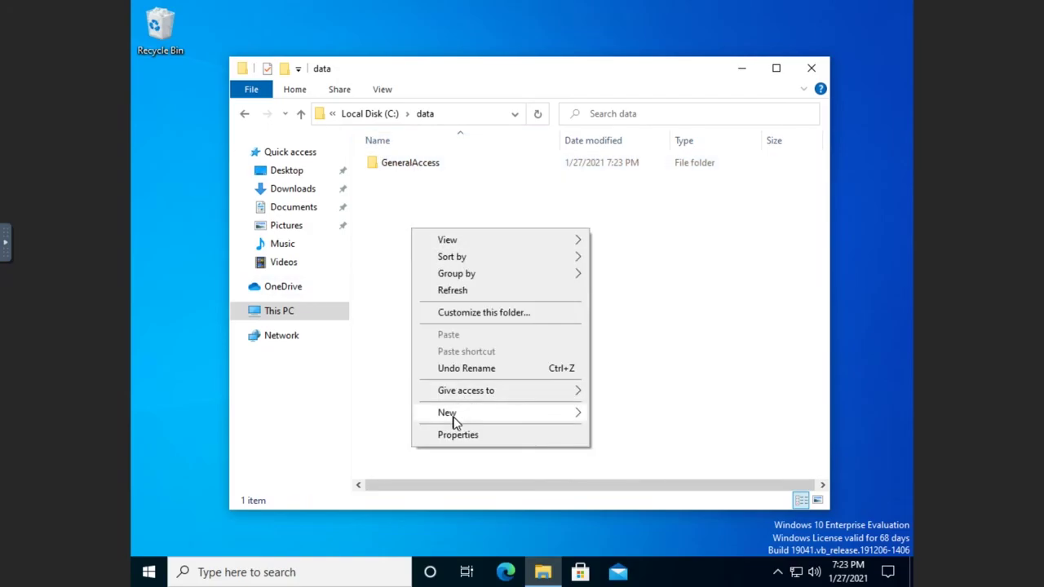
mouse_move(454, 421)
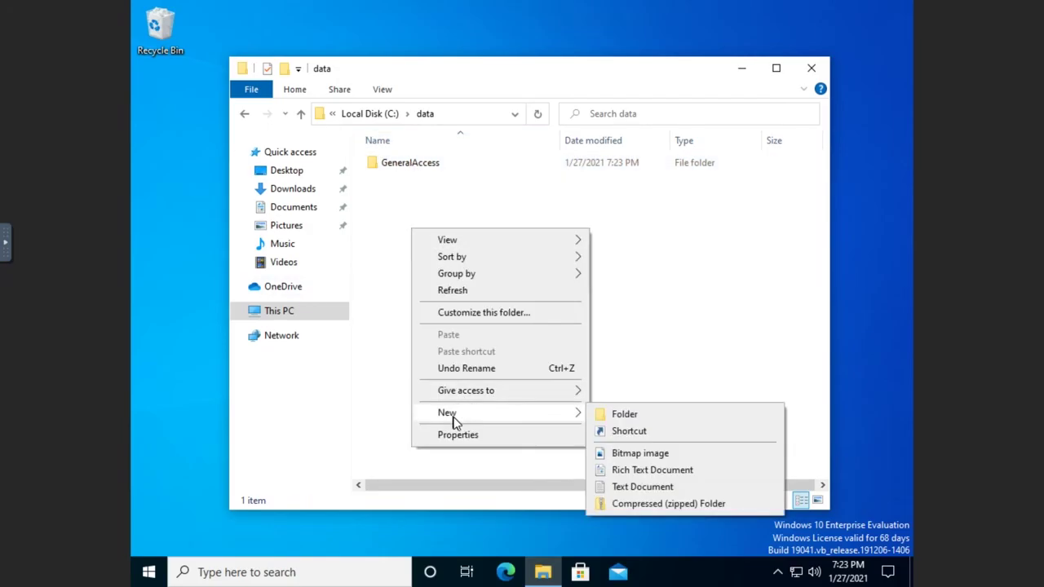
click(632, 415)
text(SpecialAccess)
key(Return)
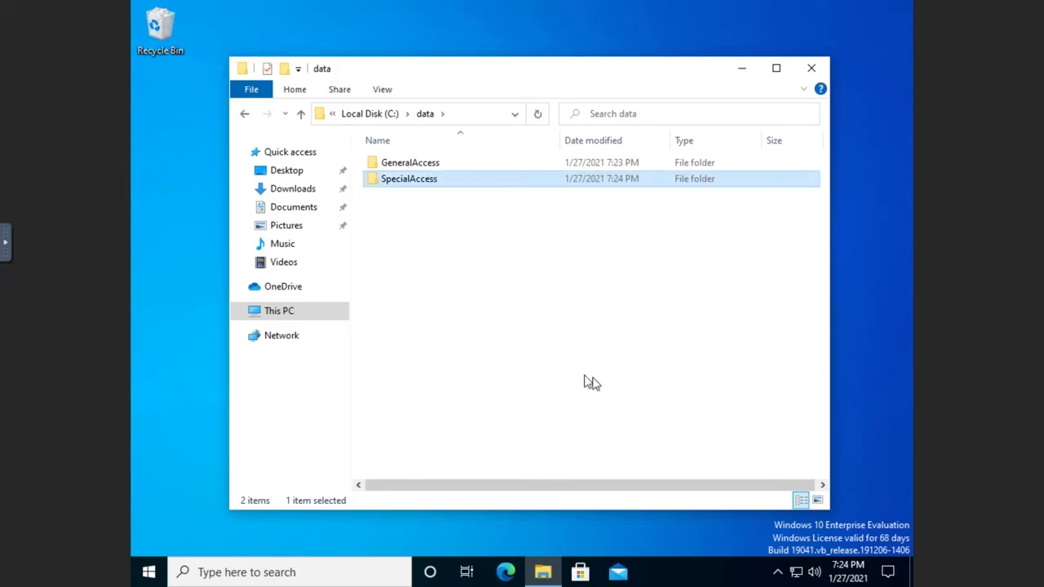
Review the SpecialAccess folder's security permissions for the Users group and Authenticated Users.
right_click(407, 184)
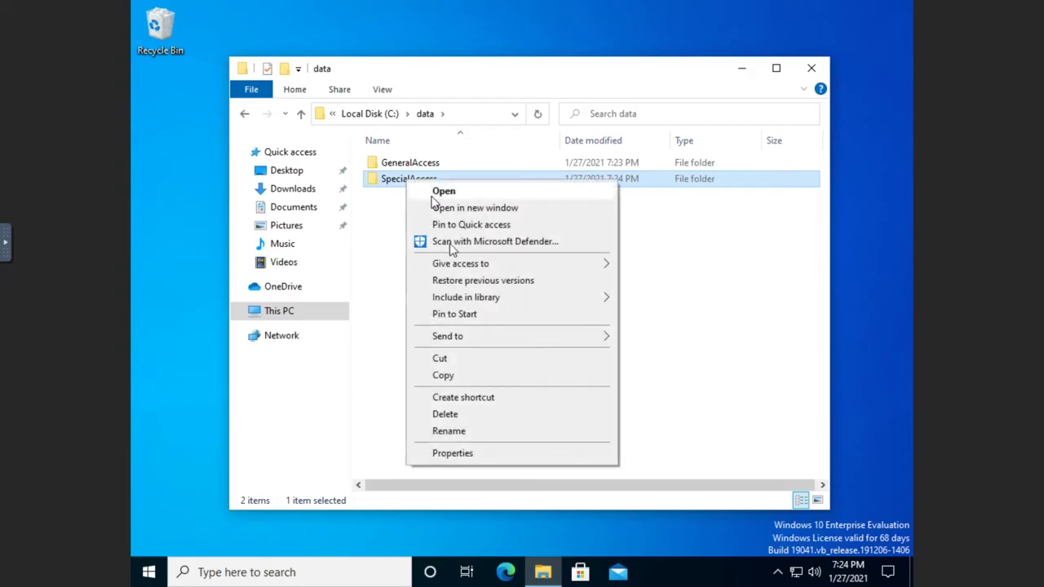
click(452, 453)
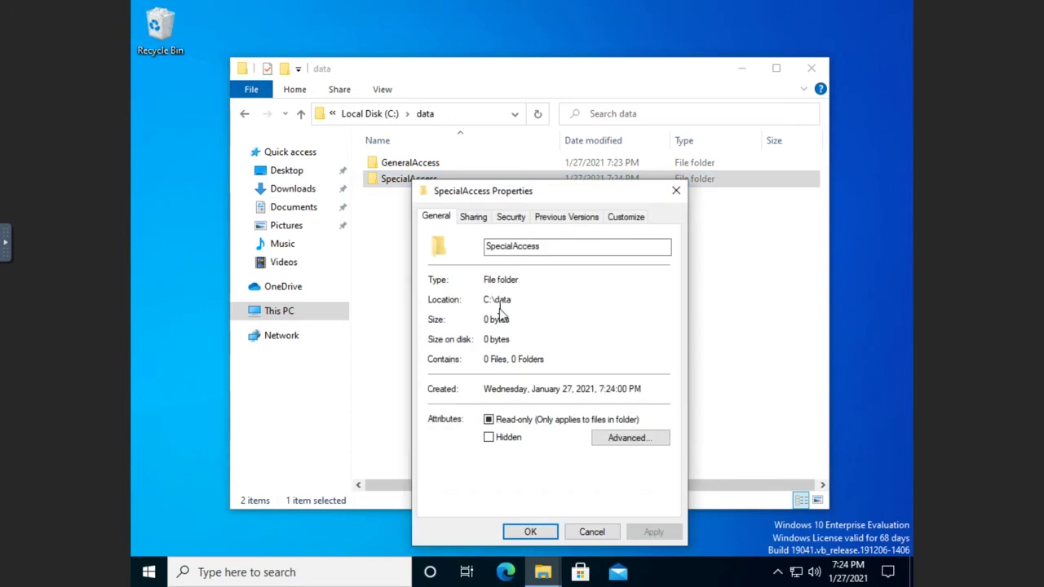
click(511, 217)
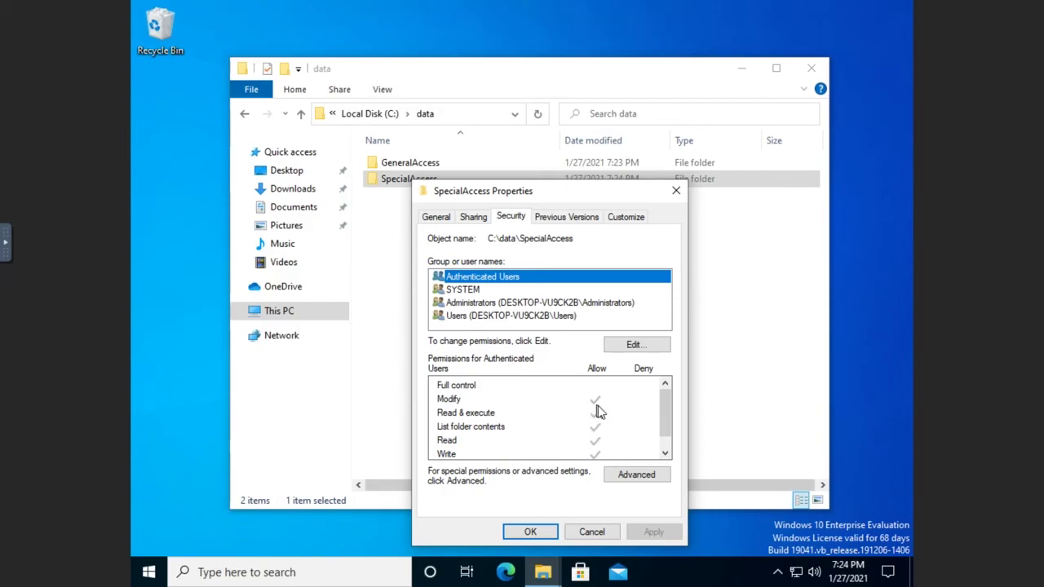
click(475, 318)
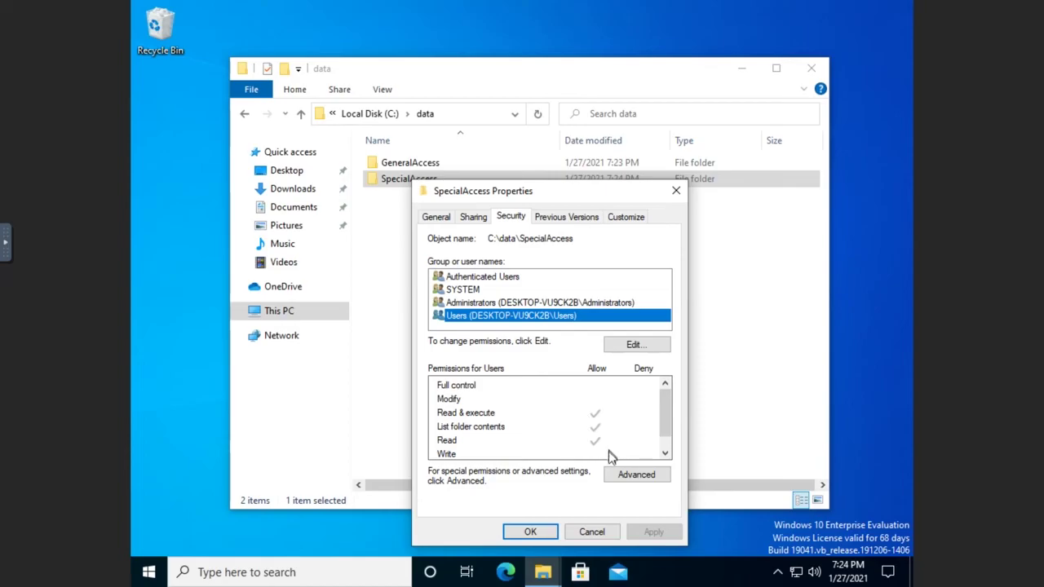
click(472, 281)
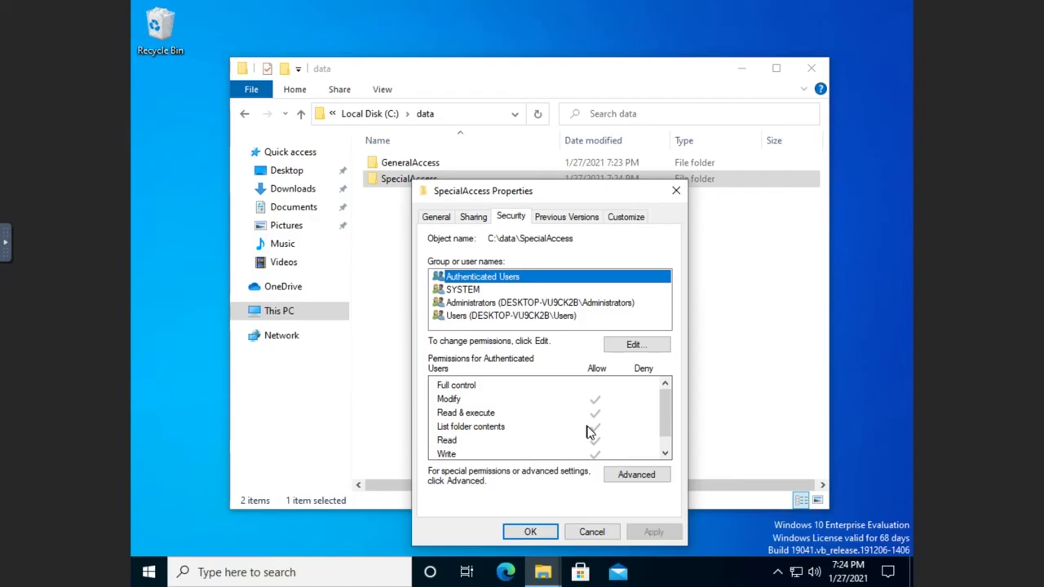
Add the individual local user account to the SpecialAccess folder's permission list, checking the entered account name.
click(630, 347)
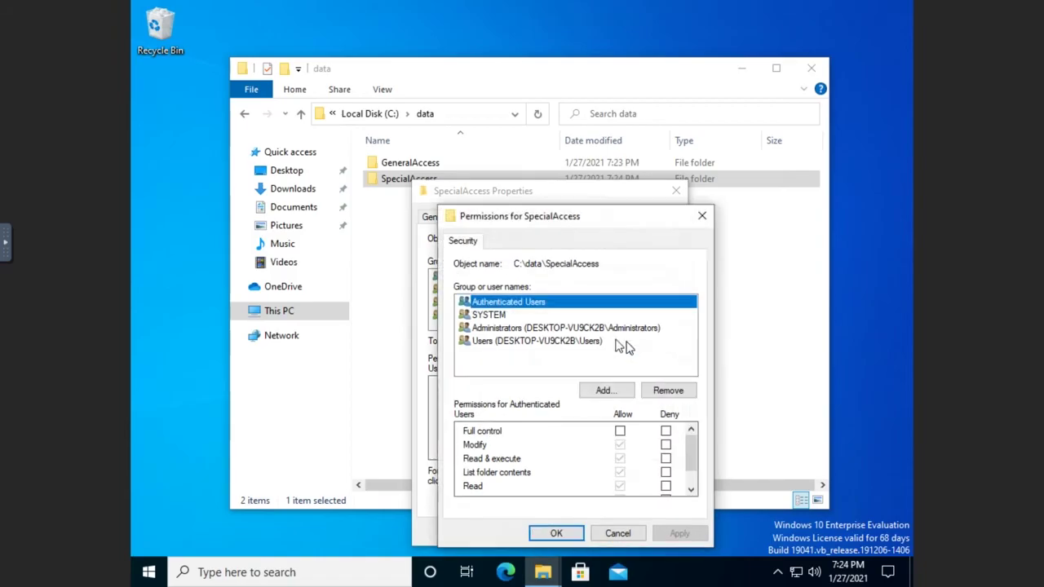
click(603, 394)
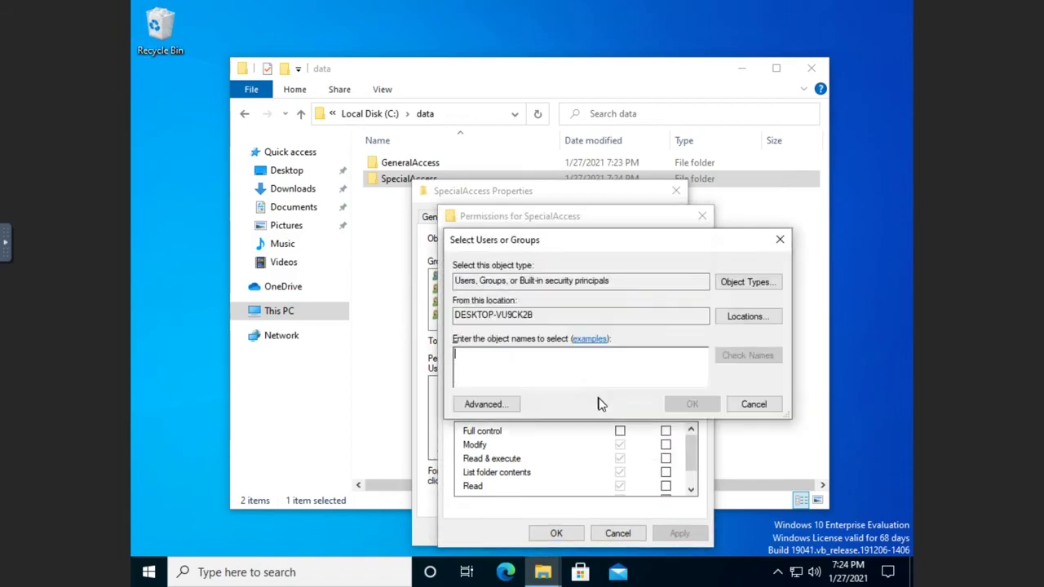
text(George)
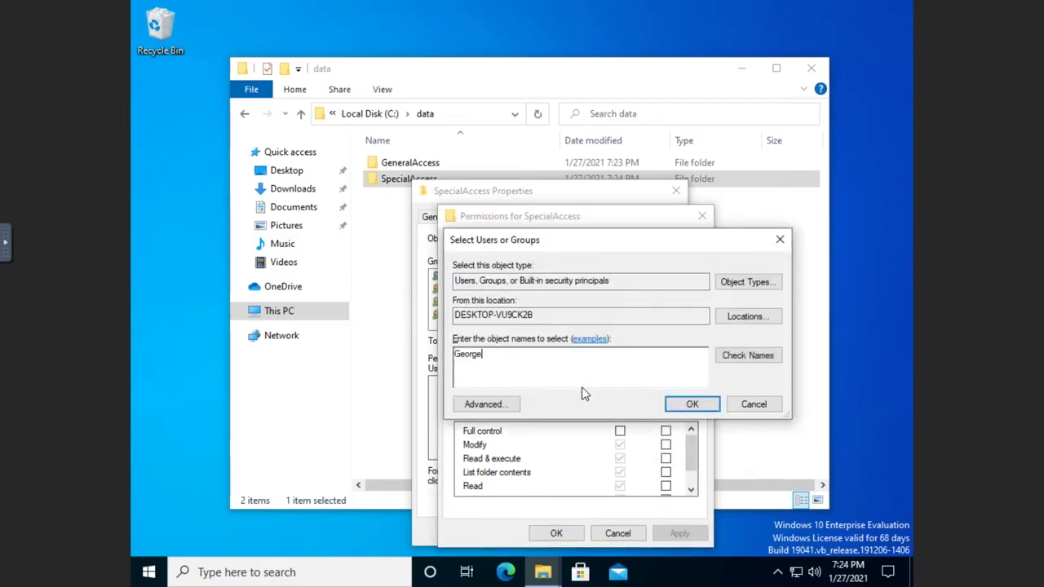
click(738, 357)
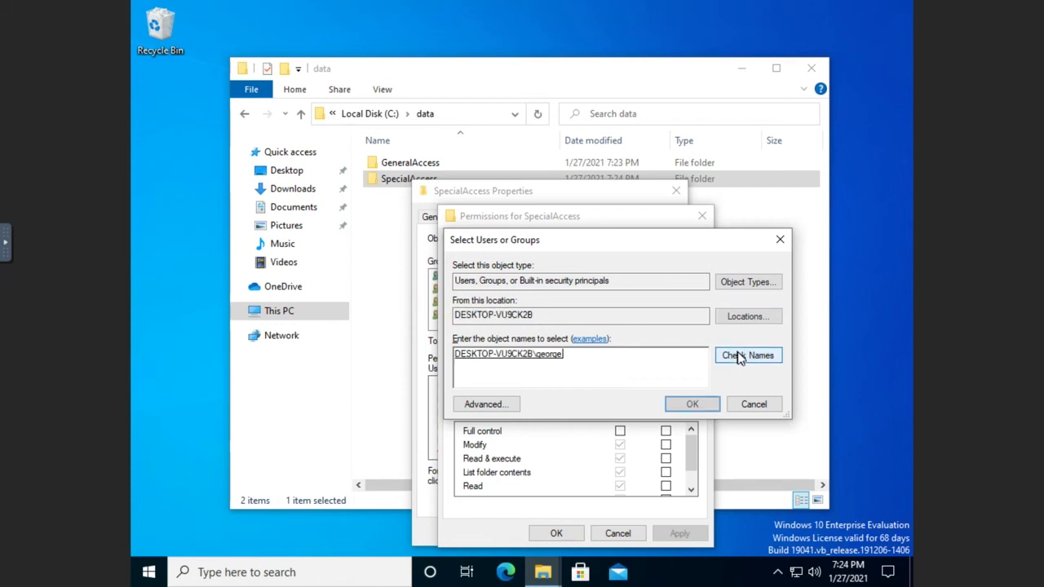
click(691, 405)
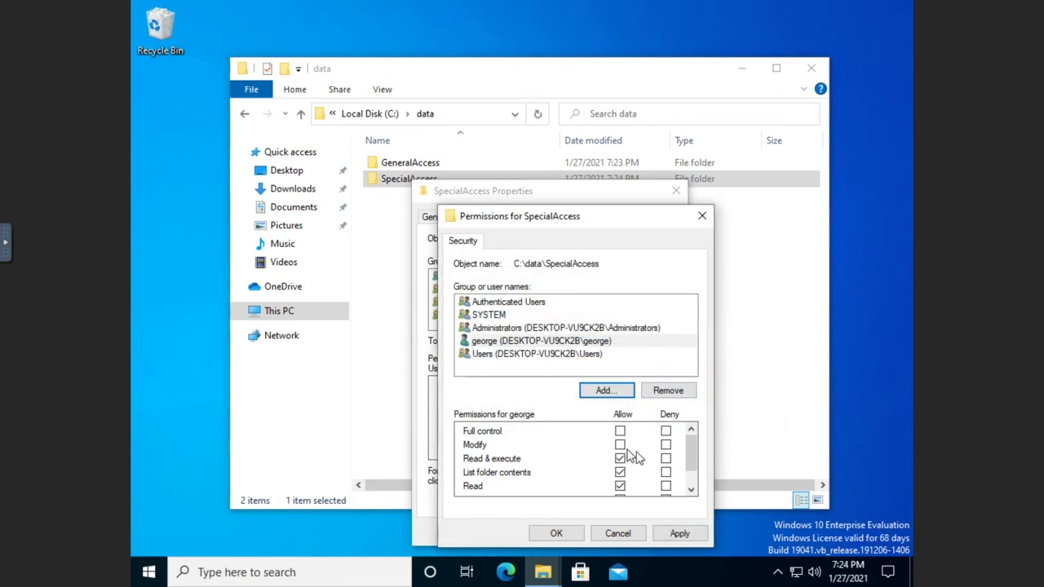
Restrict the added user's allowed permissions on SpecialAccess to Read only, and apply the change.
drag(692, 455, 691, 462)
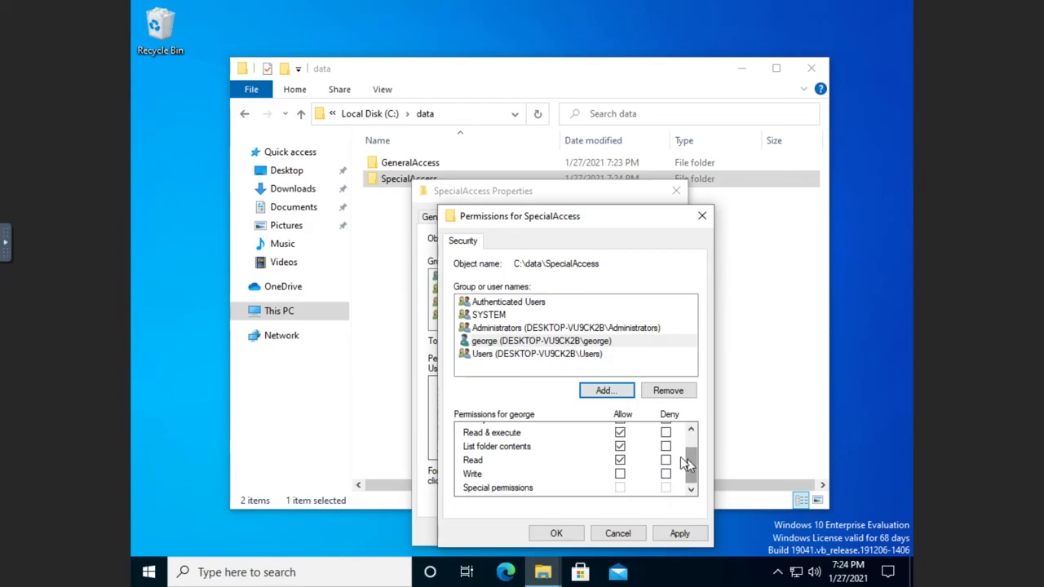
click(620, 461)
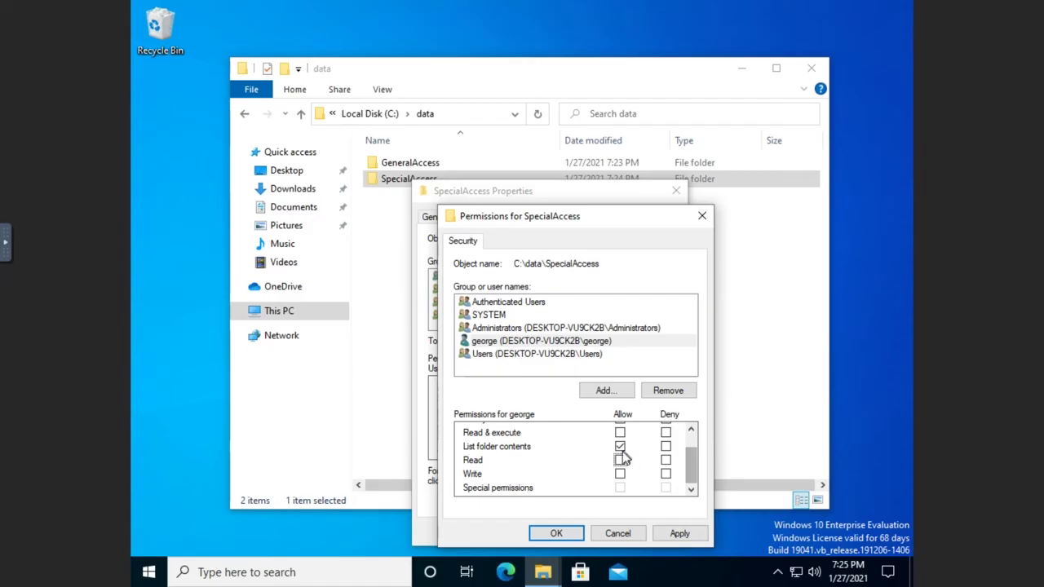
click(620, 447)
click(619, 460)
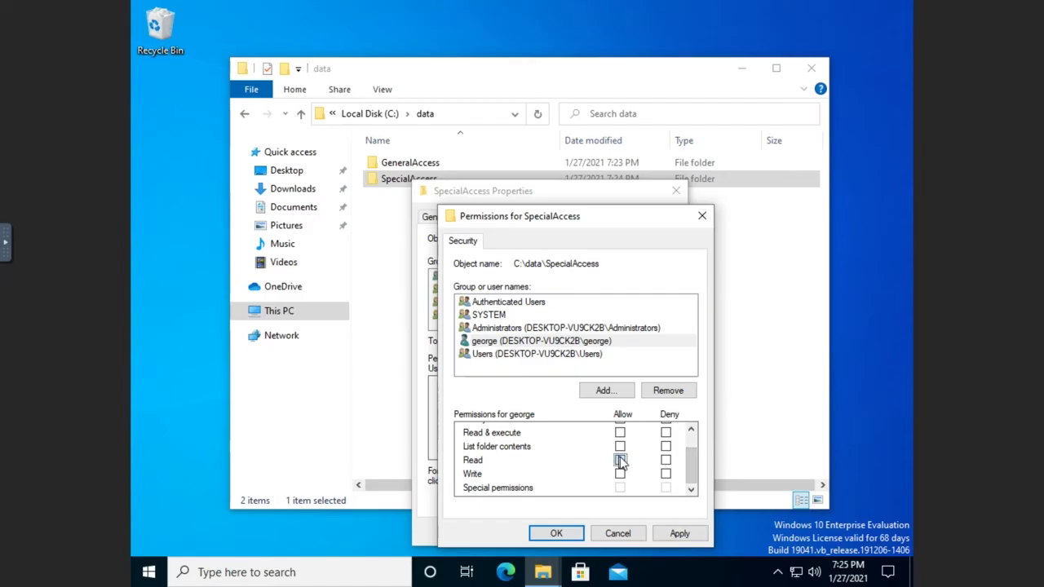
mouse_move(693, 462)
mouse_down()
mouse_move(693, 433)
mouse_move(696, 455)
mouse_up()
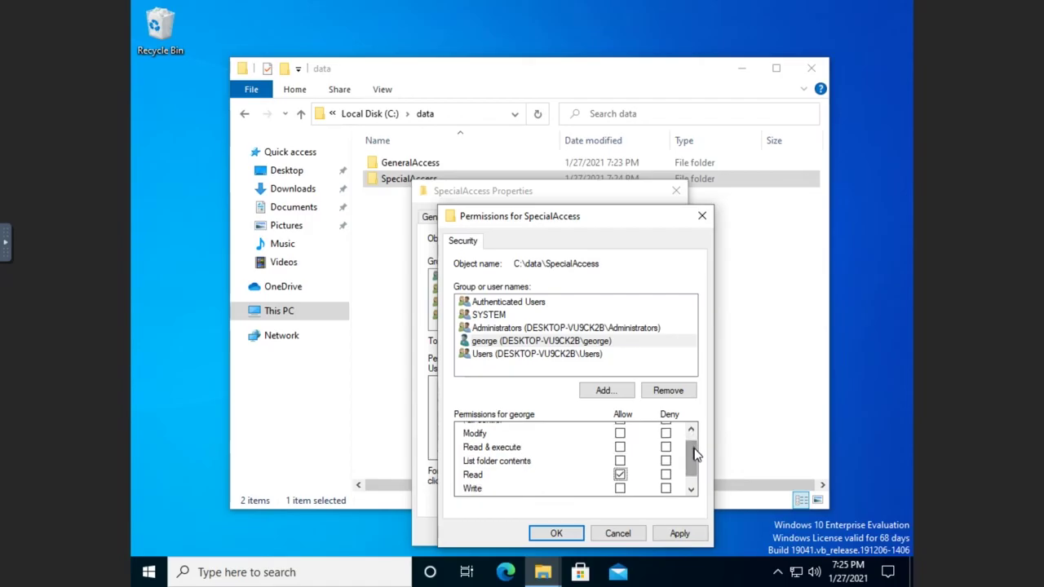
click(679, 533)
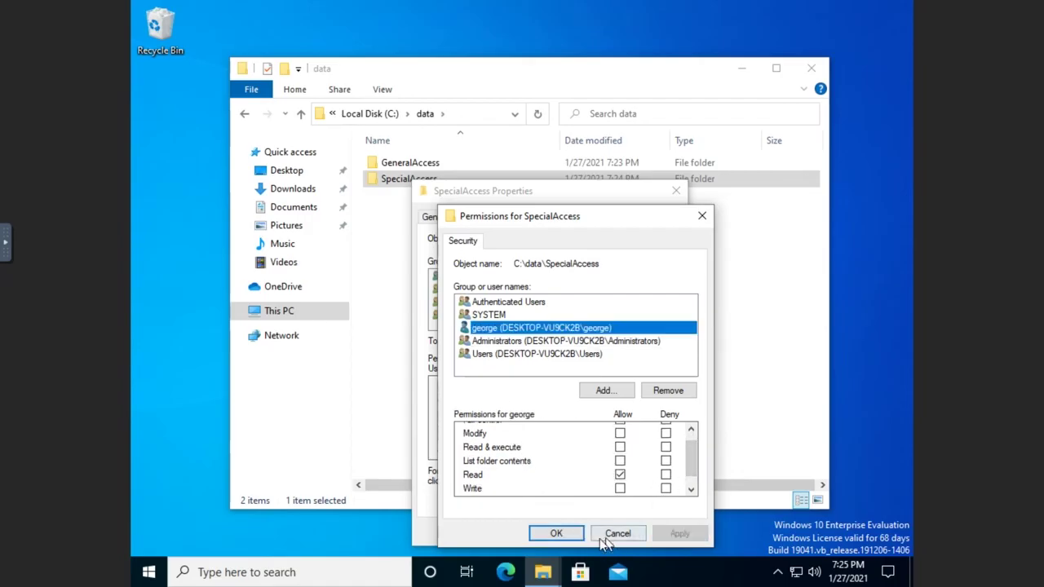
click(558, 535)
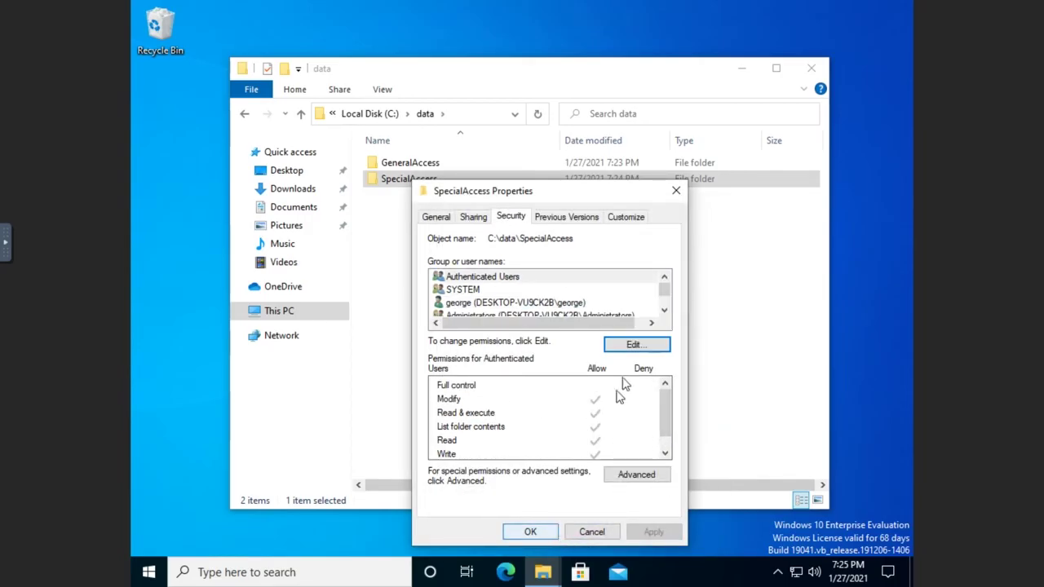
Compare the SpecialAccess permissions of the added user with those of the Users group.
click(475, 304)
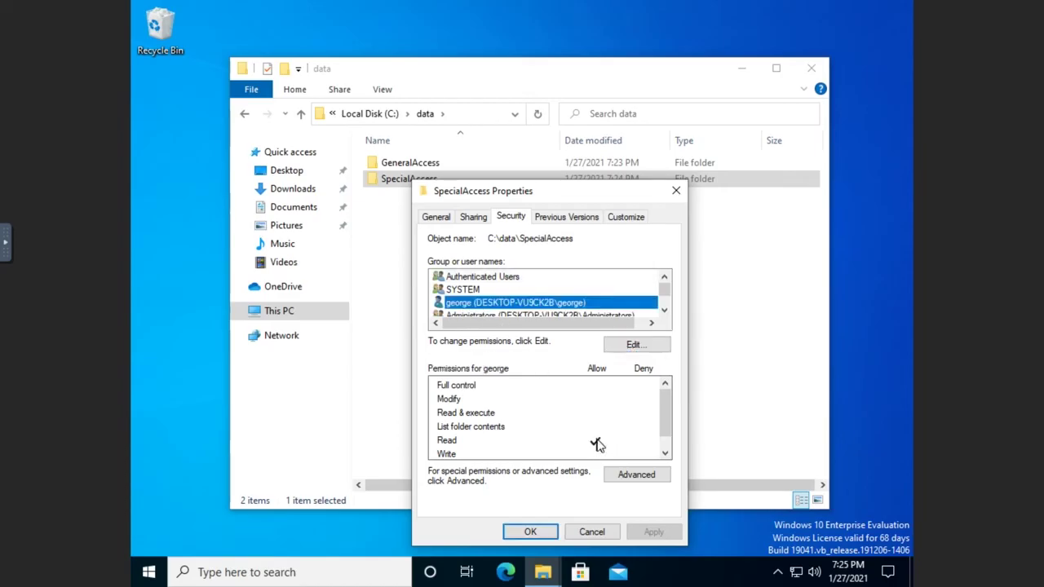
click(664, 310)
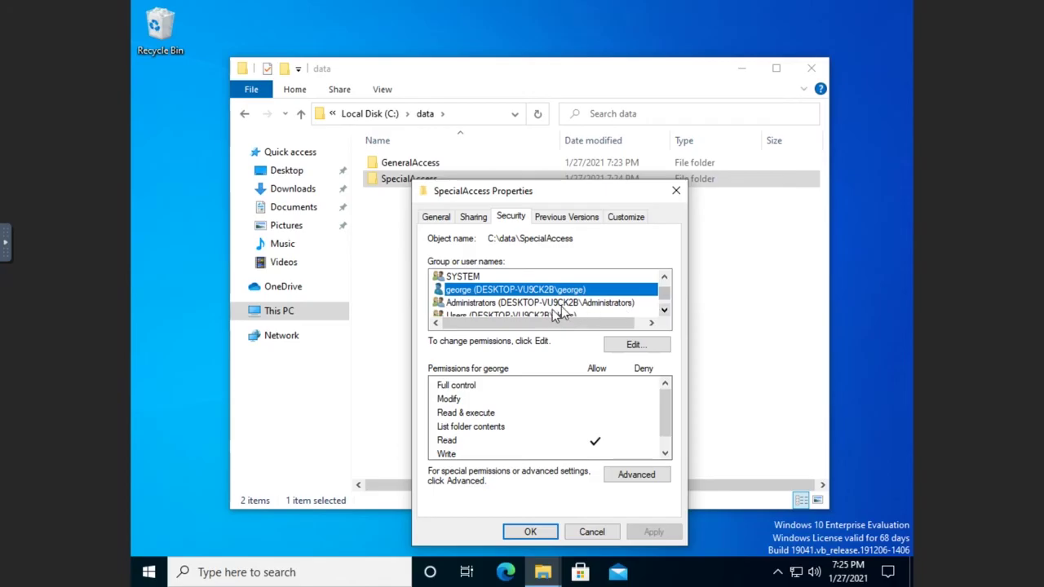
click(548, 314)
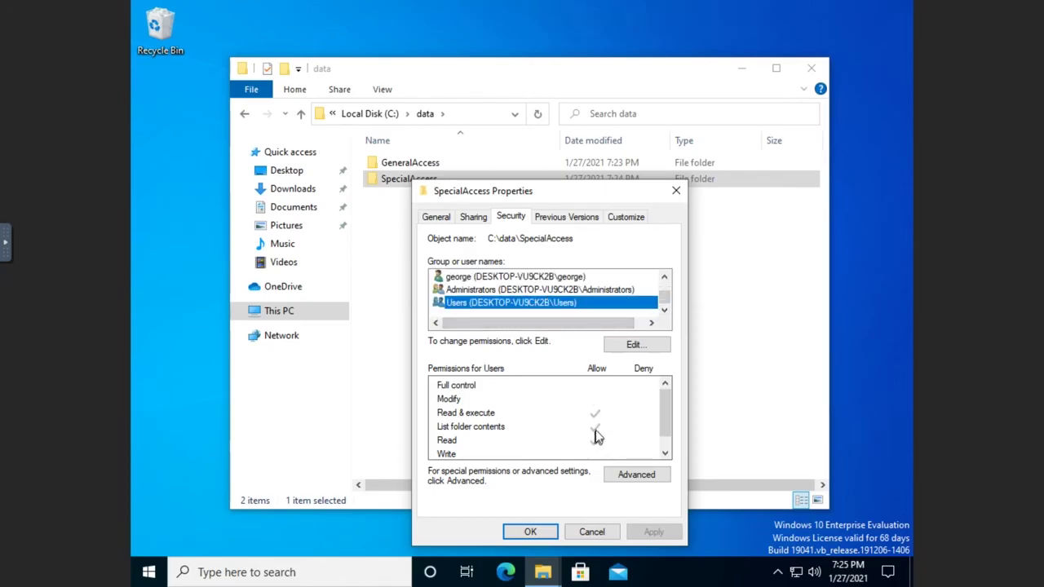
Review the SpecialAccess permissions of the Authenticated Users group, including its special permissions.
click(665, 279)
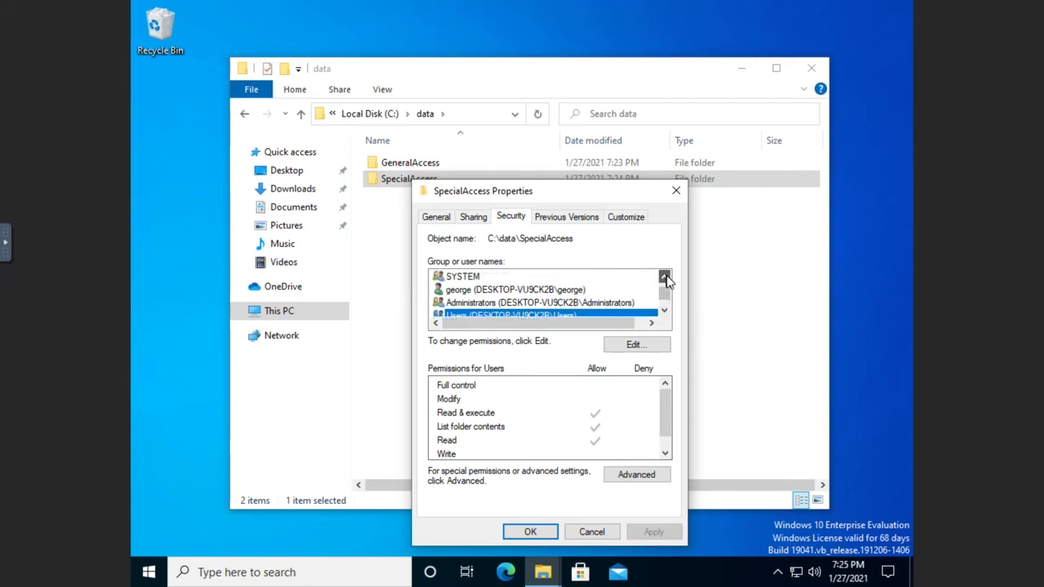
click(665, 278)
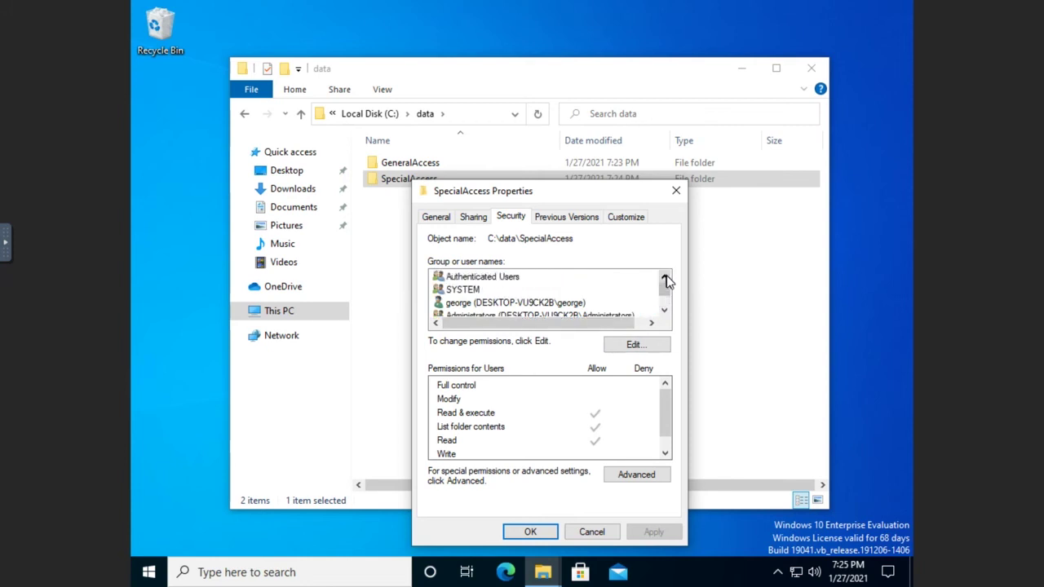
click(522, 282)
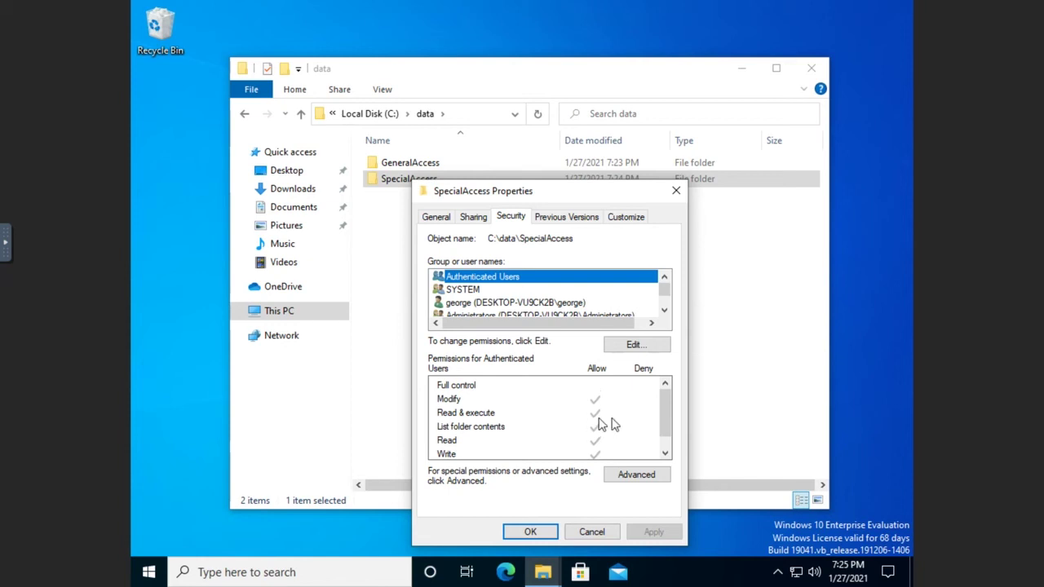
scroll(667, 410, down, 2)
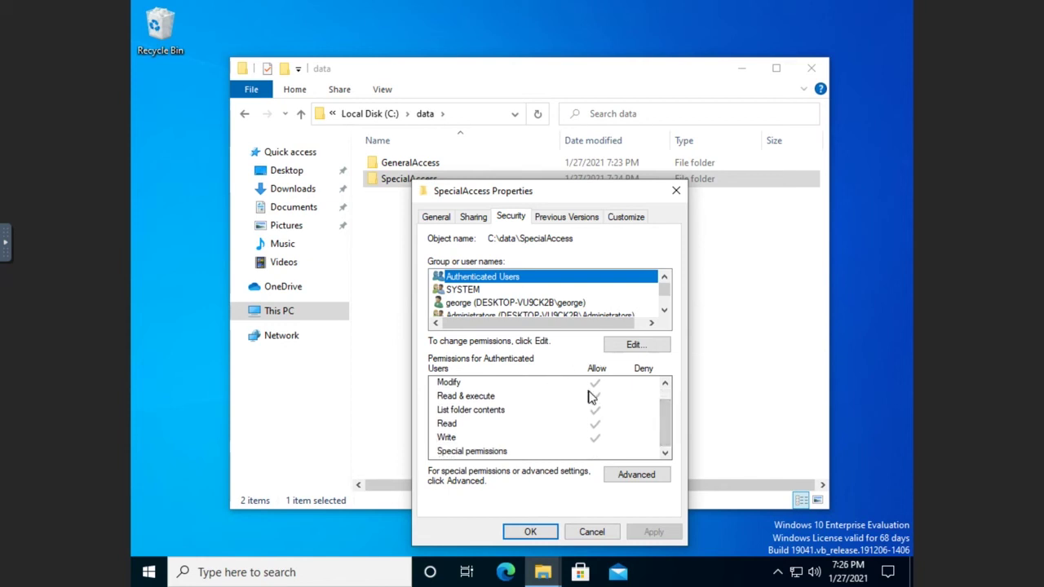
Disable inheritance on SpecialAccess in its advanced security settings, converting inherited permissions into explicit ones, and apply the change.
click(617, 481)
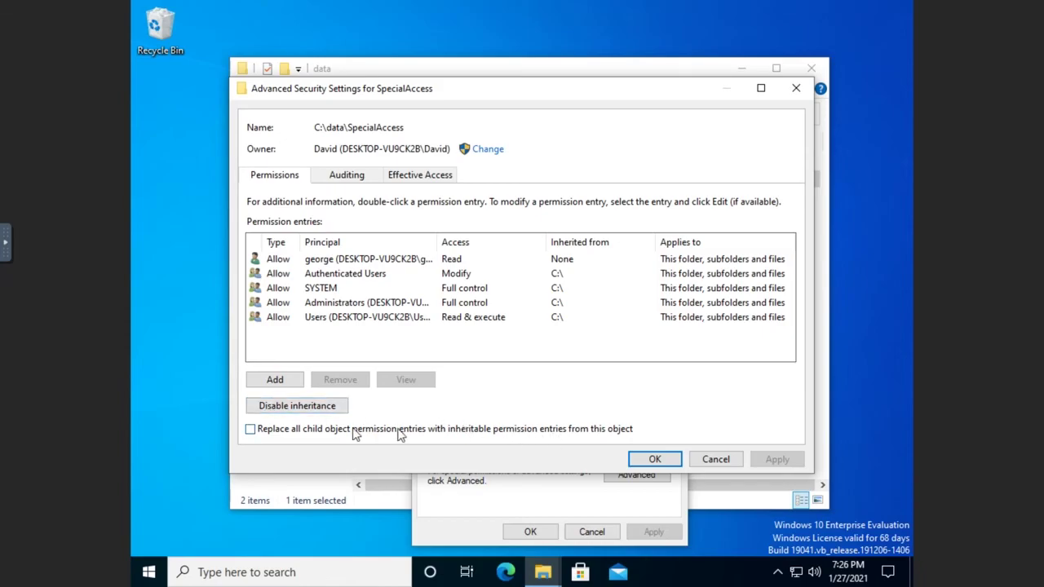
click(316, 410)
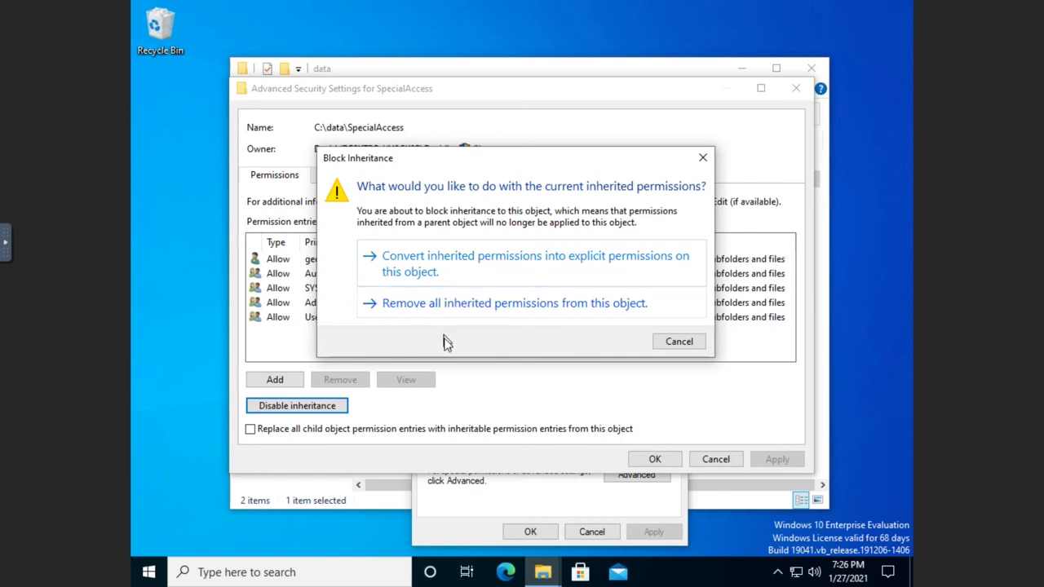
drag(478, 163, 621, 132)
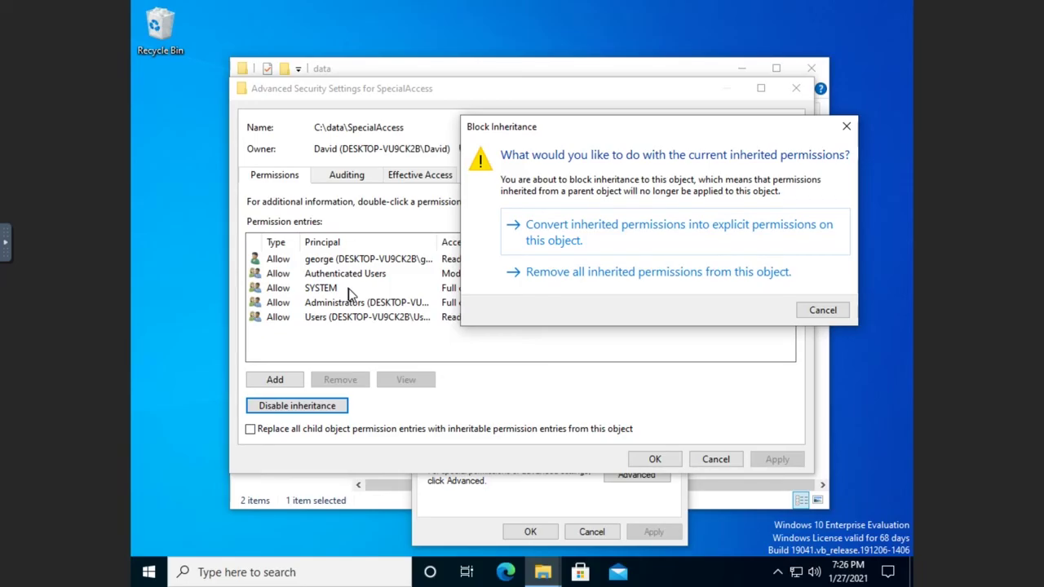
click(538, 240)
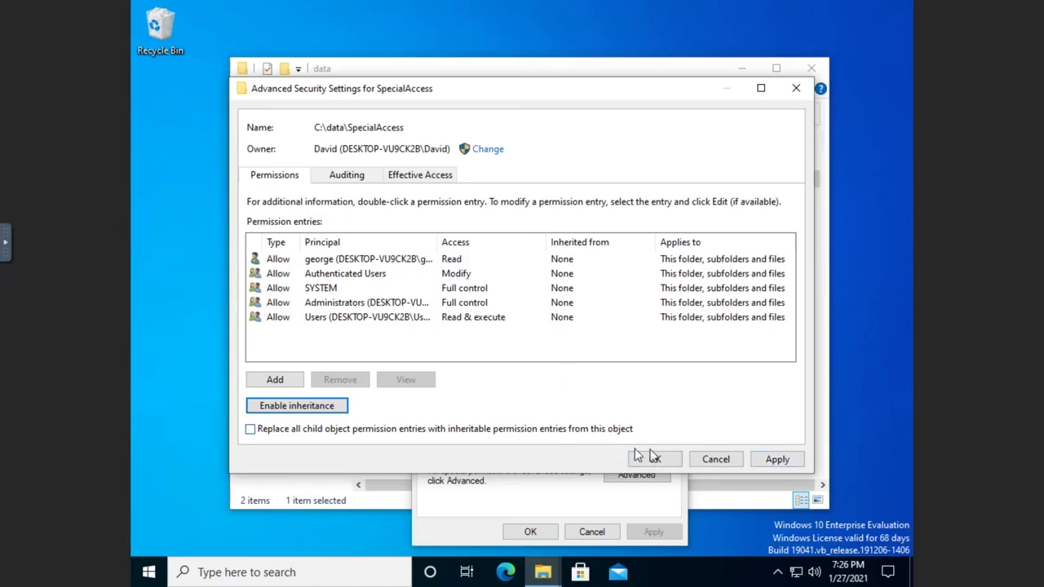
click(764, 459)
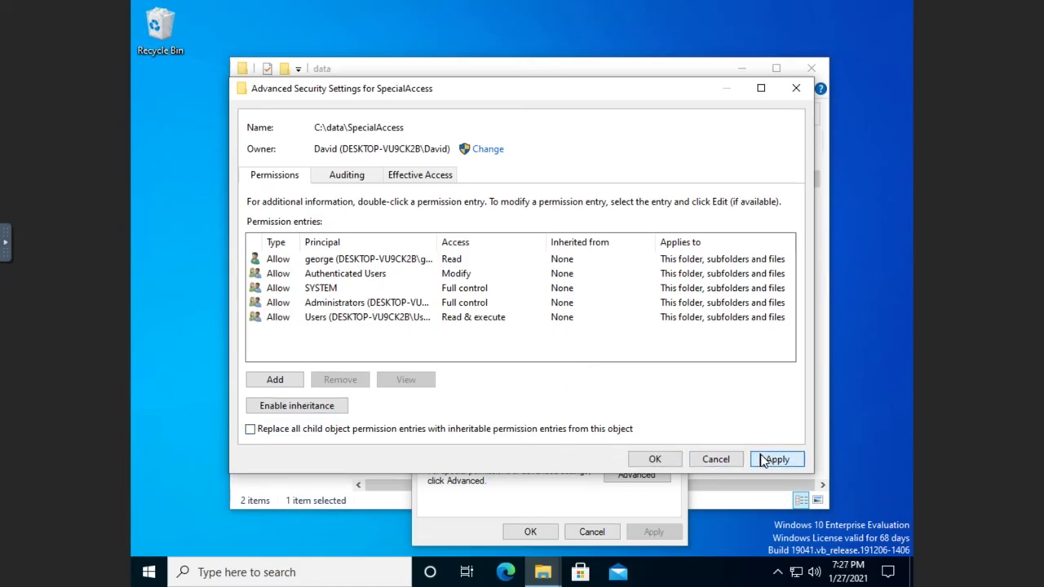
click(657, 460)
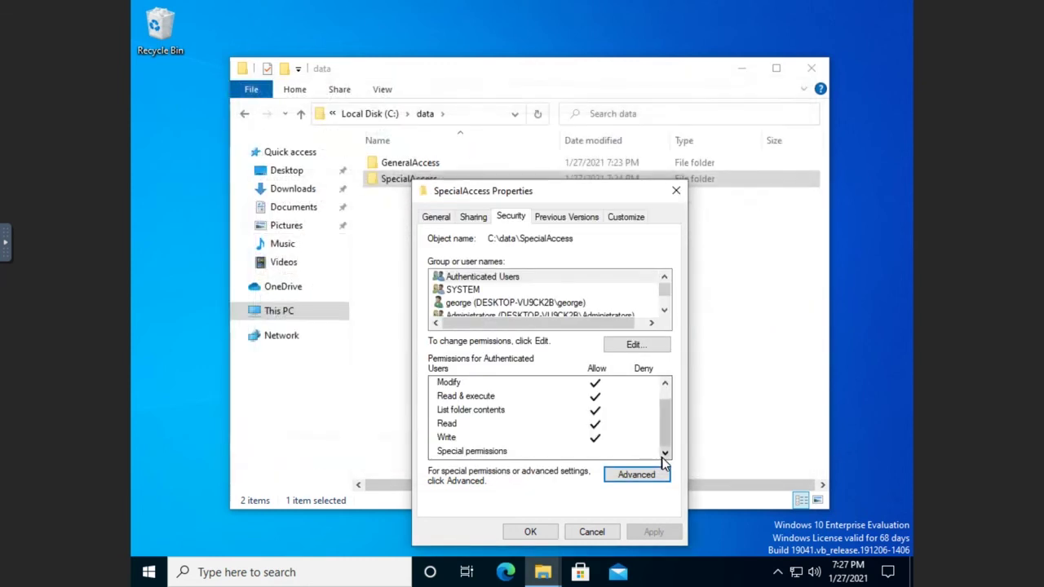
Remove the Authenticated Users and Users groups from the SpecialAccess permission list, apply the change, and check the individual user's remaining permissions.
mouse_move(668, 419)
mouse_down()
mouse_move(668, 398)
mouse_move(663, 428)
mouse_up()
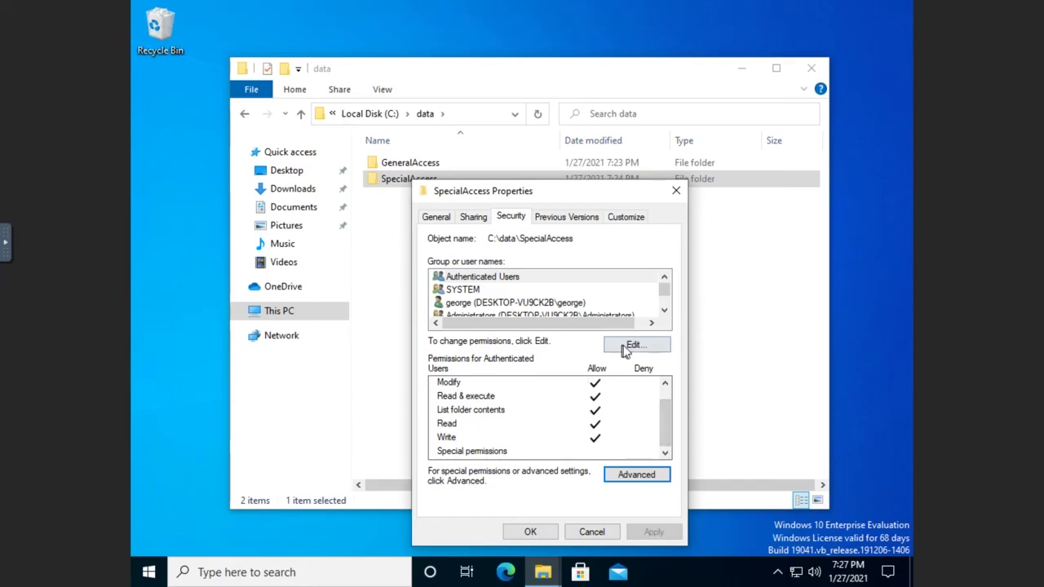
click(624, 345)
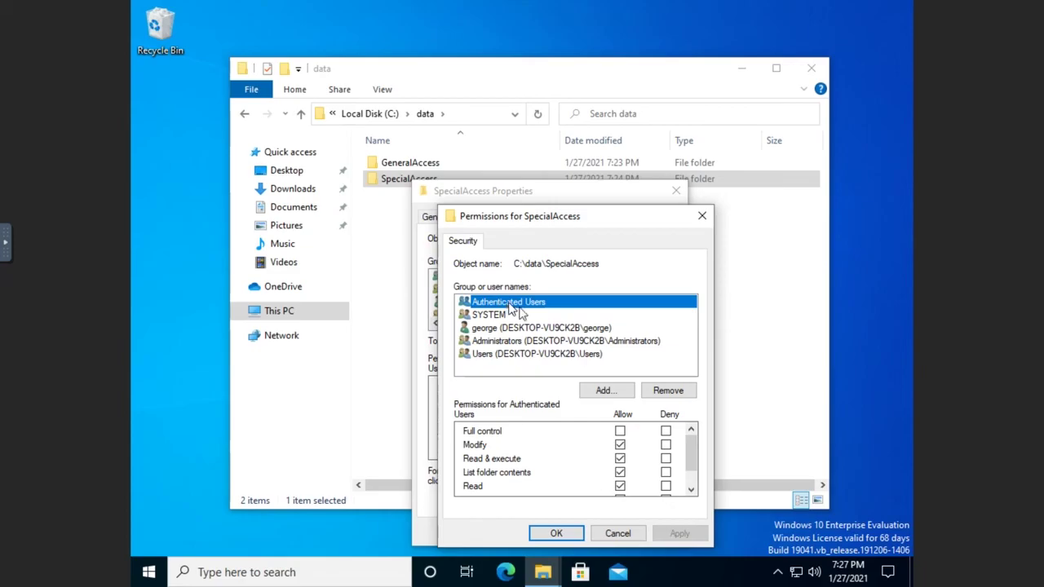
click(659, 393)
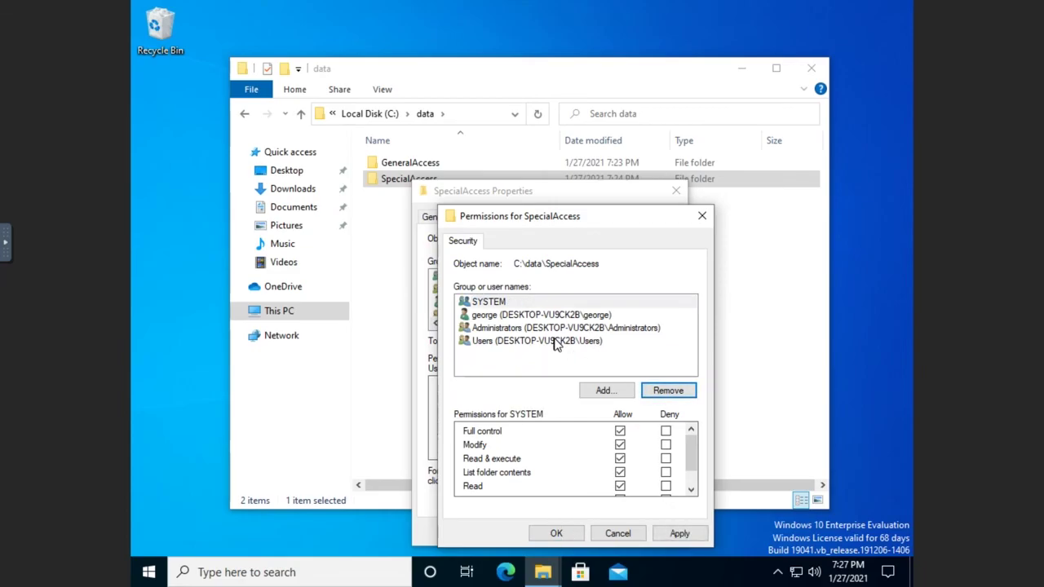
click(553, 341)
click(670, 392)
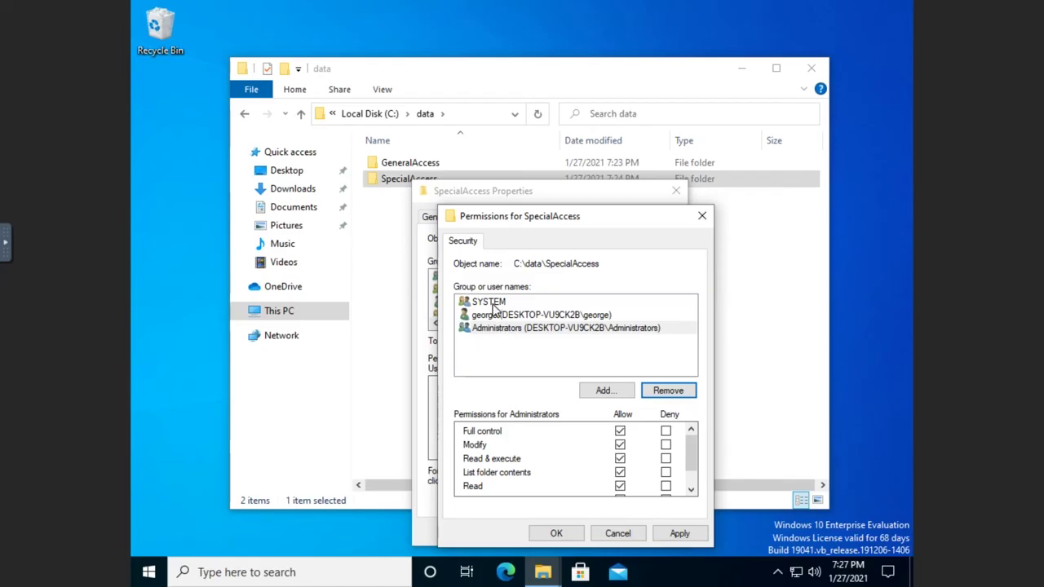
click(491, 303)
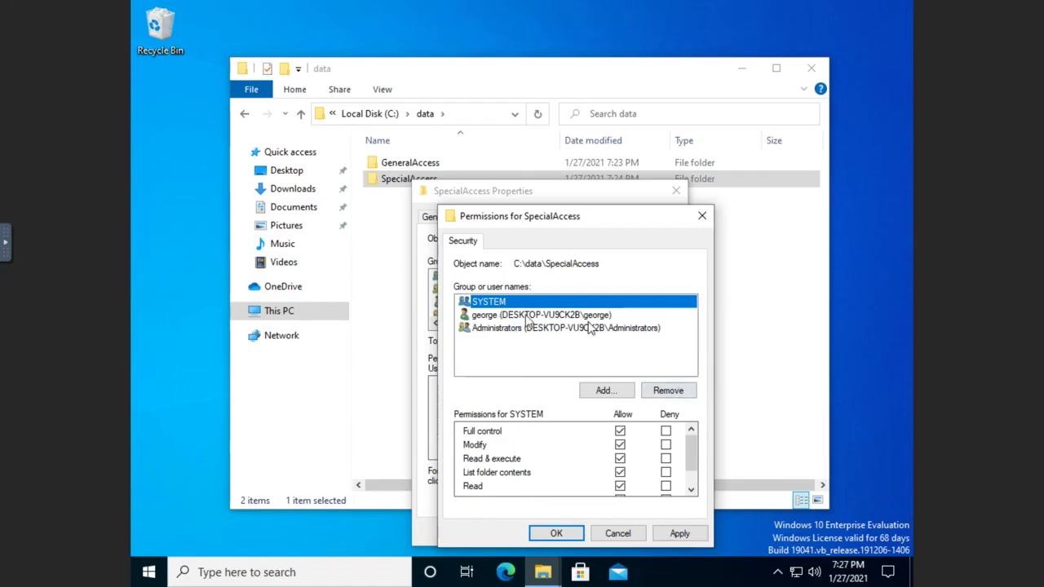
click(505, 317)
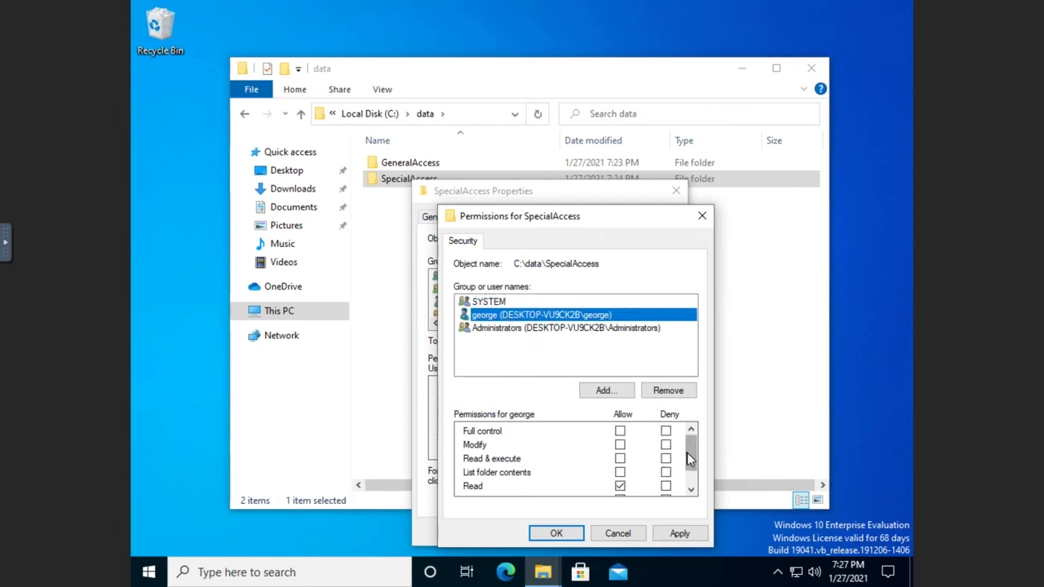
drag(689, 459, 694, 486)
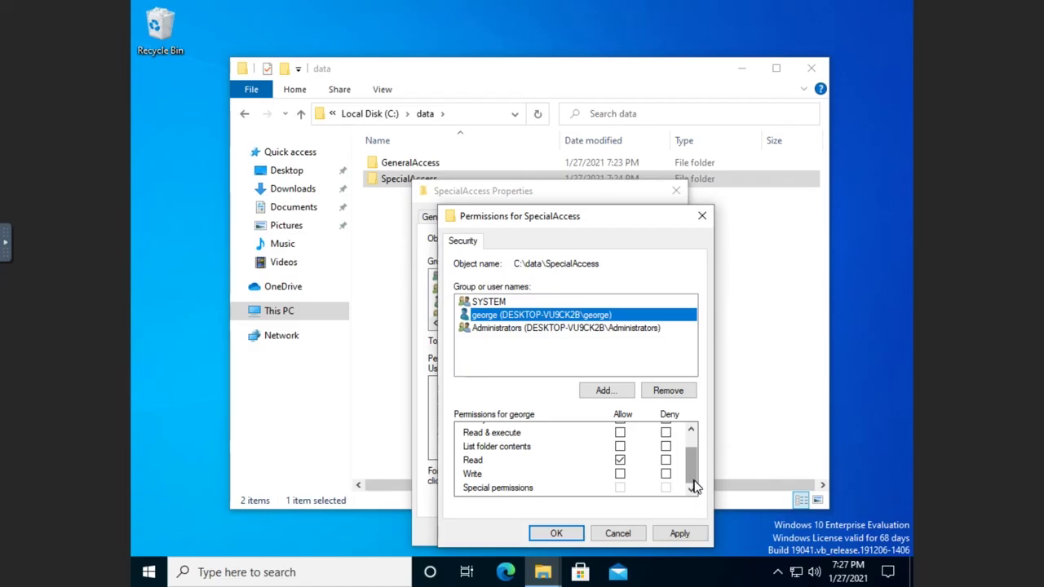
click(677, 532)
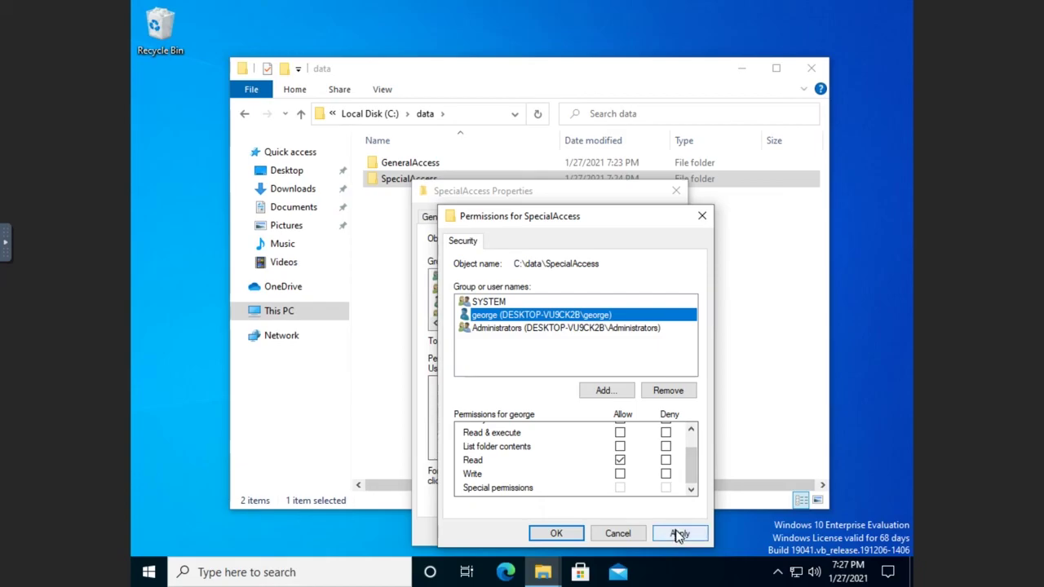
click(556, 533)
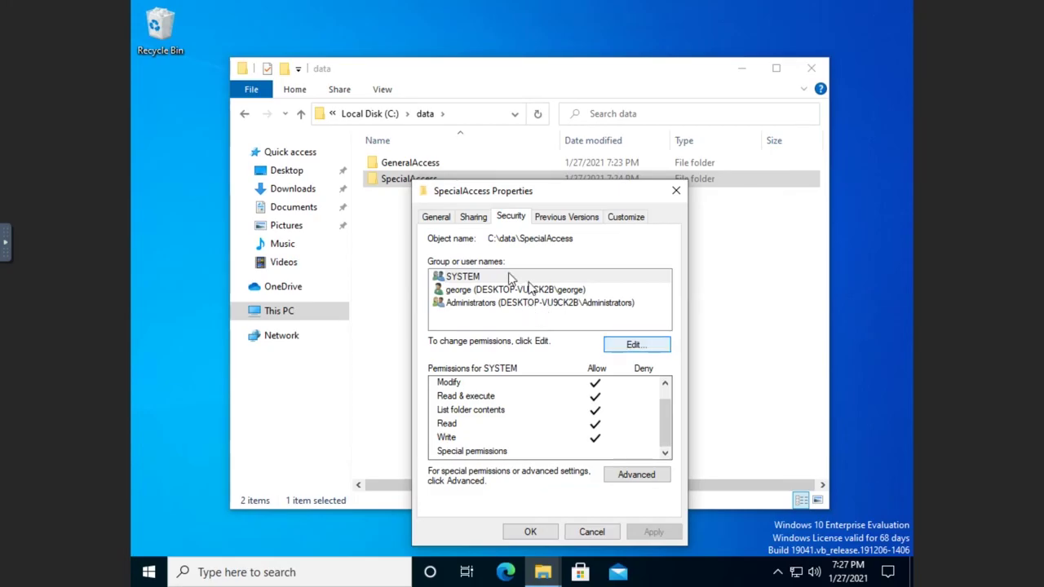
click(481, 291)
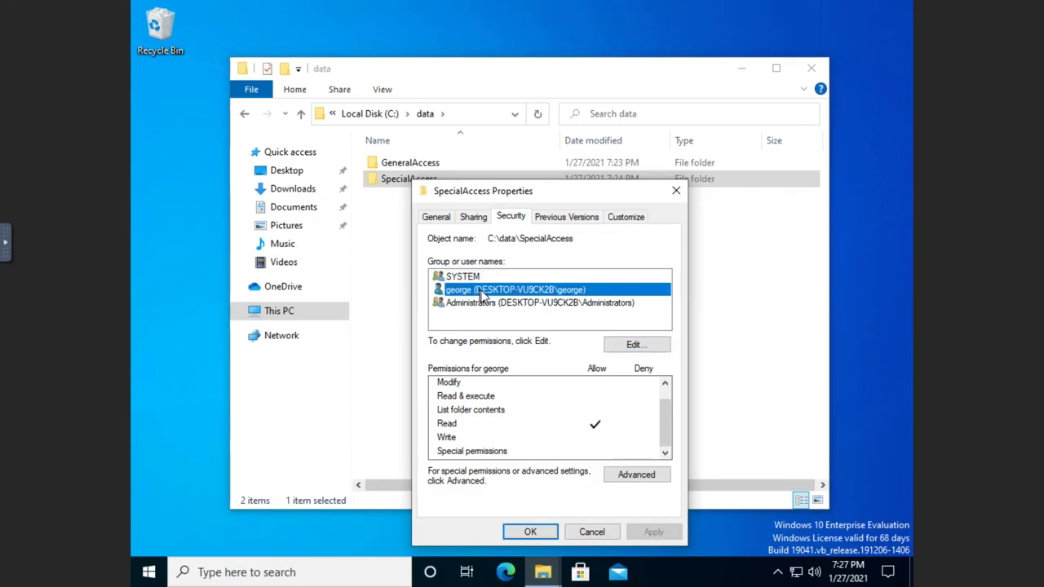
click(540, 532)
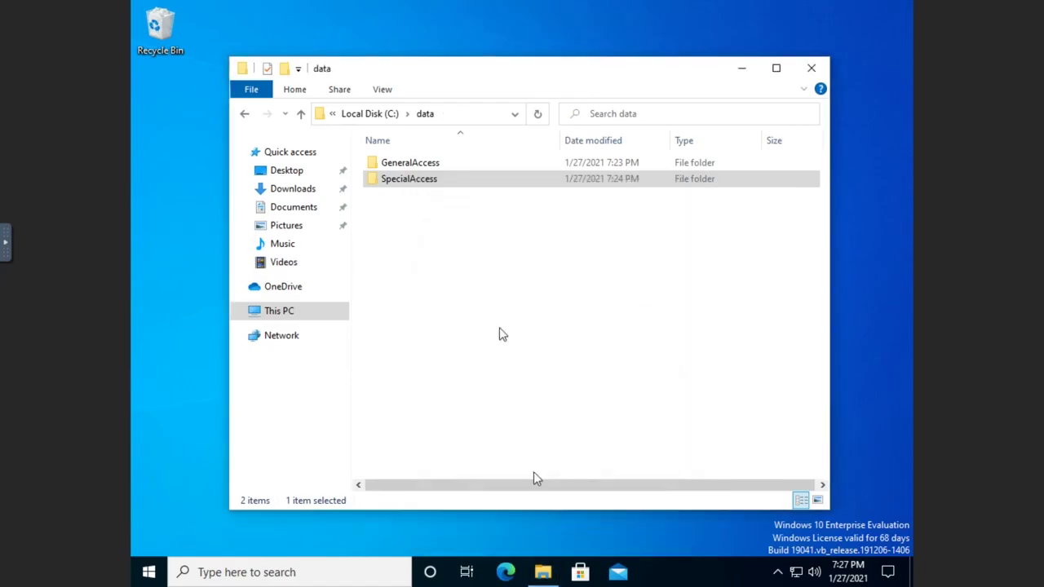
Examine the GeneralAccess folder's security permissions and the inheritance sources in its advanced security settings, leaving them unmodified.
click(418, 165)
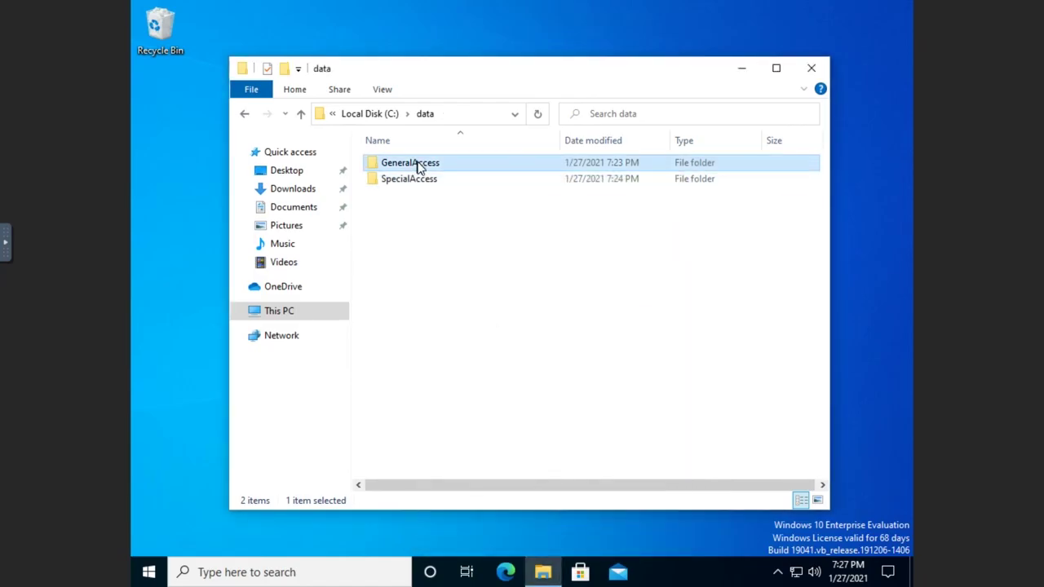
right_click(418, 164)
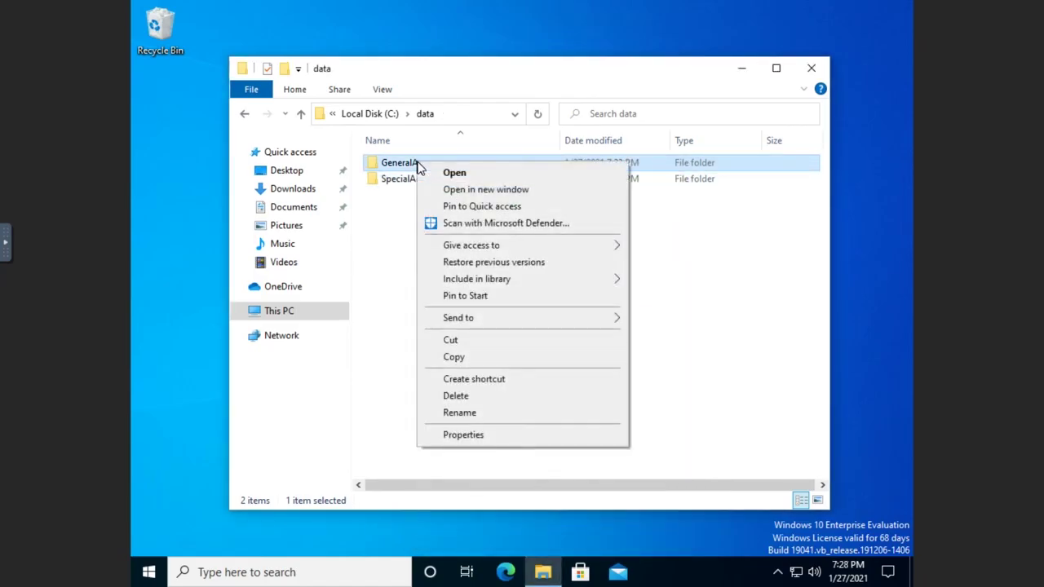
click(463, 435)
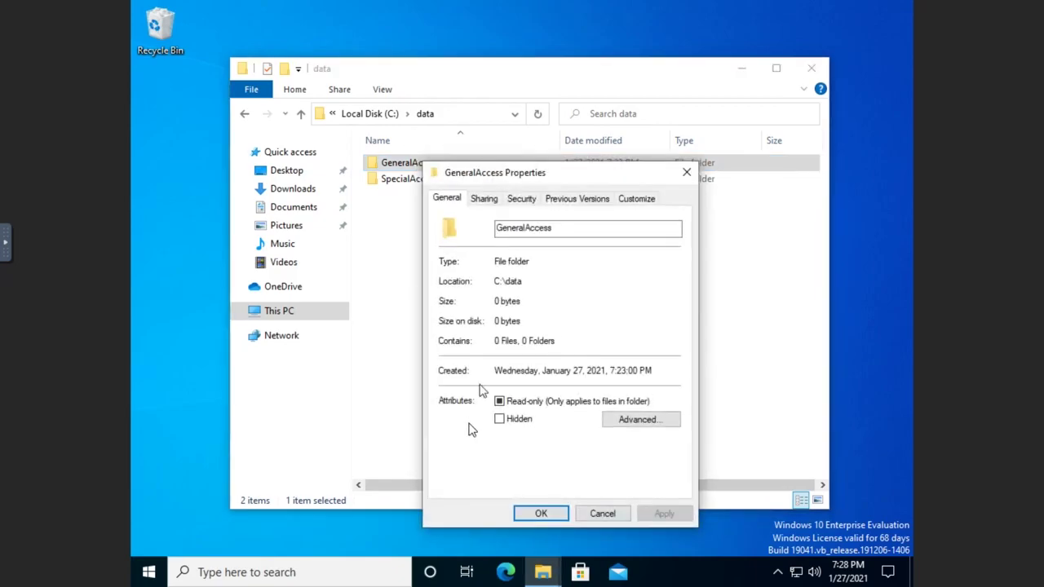
click(516, 203)
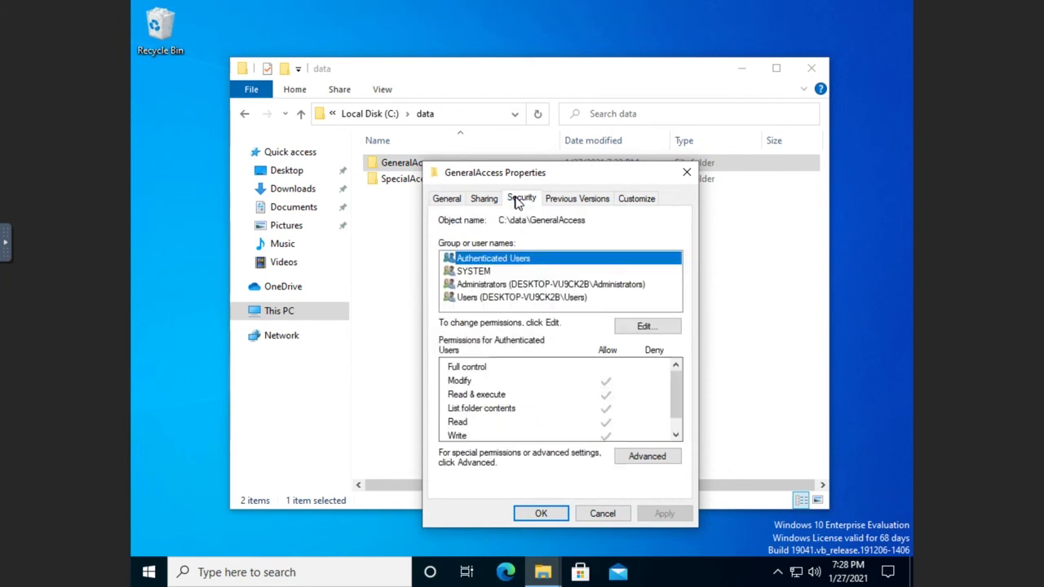
click(643, 459)
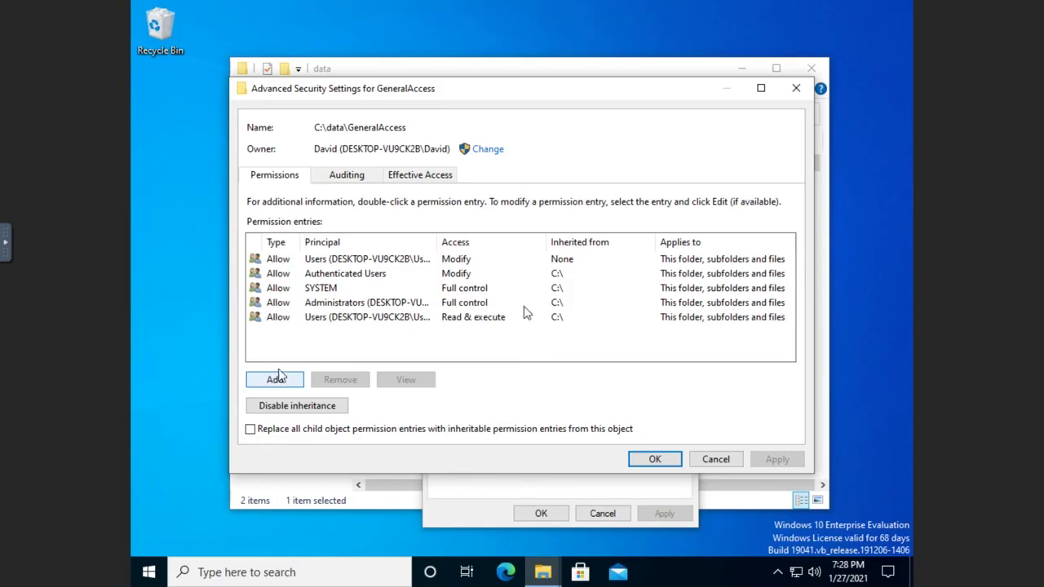
click(714, 460)
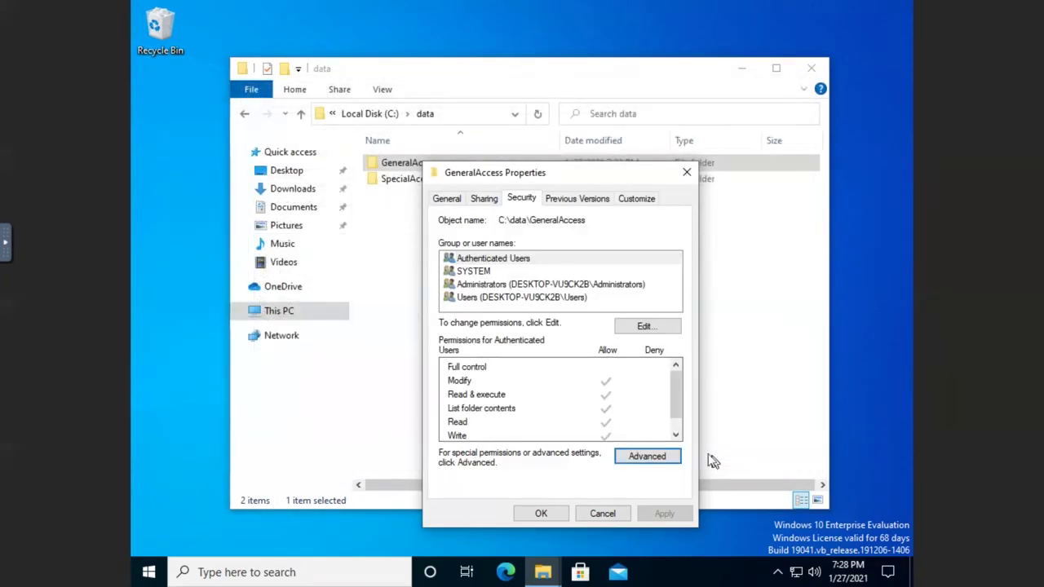
click(595, 512)
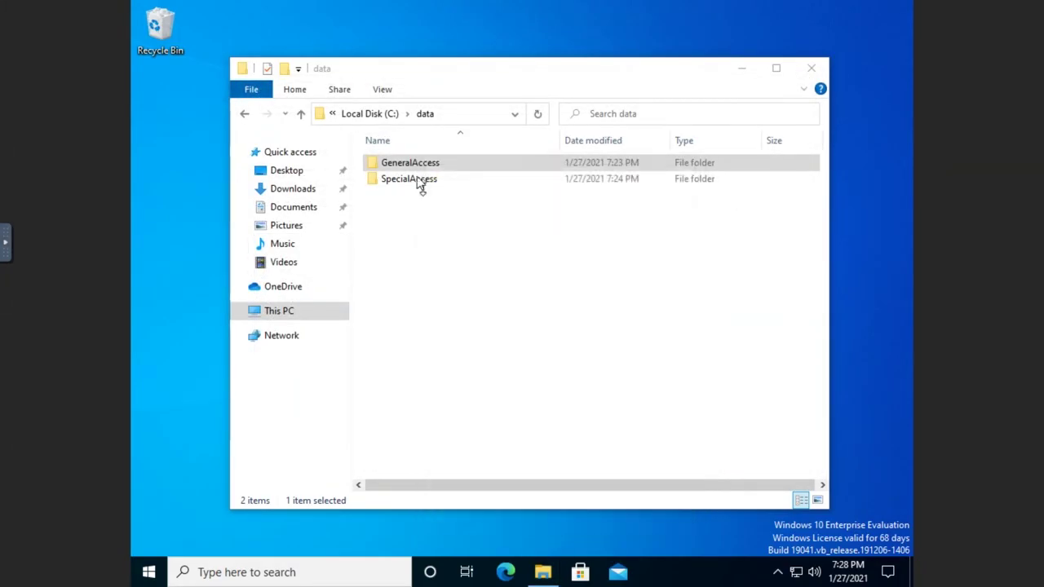
Open the advanced security settings of the SpecialAccess folder.
click(398, 181)
right_click(398, 182)
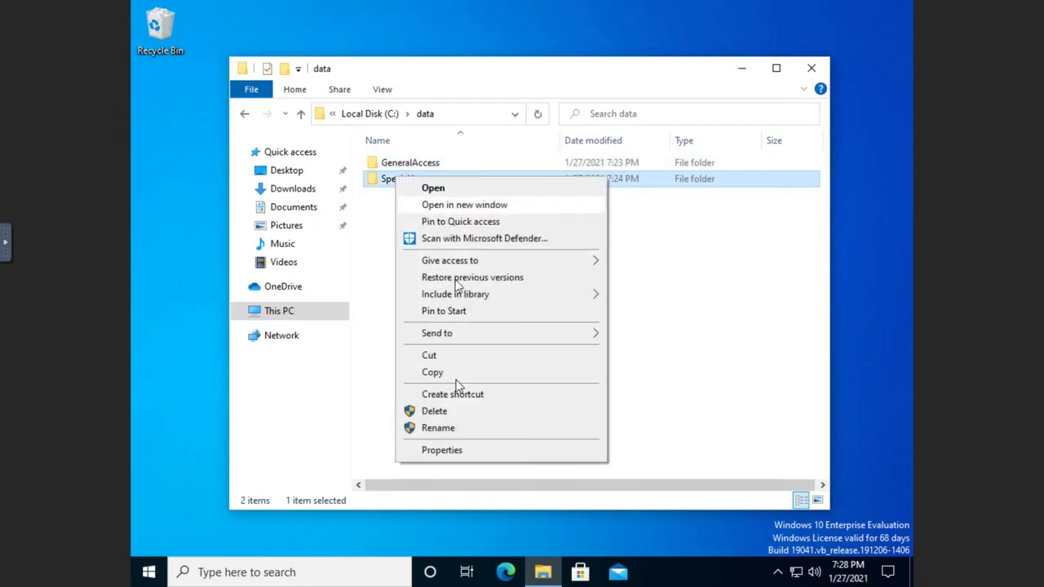
click(441, 450)
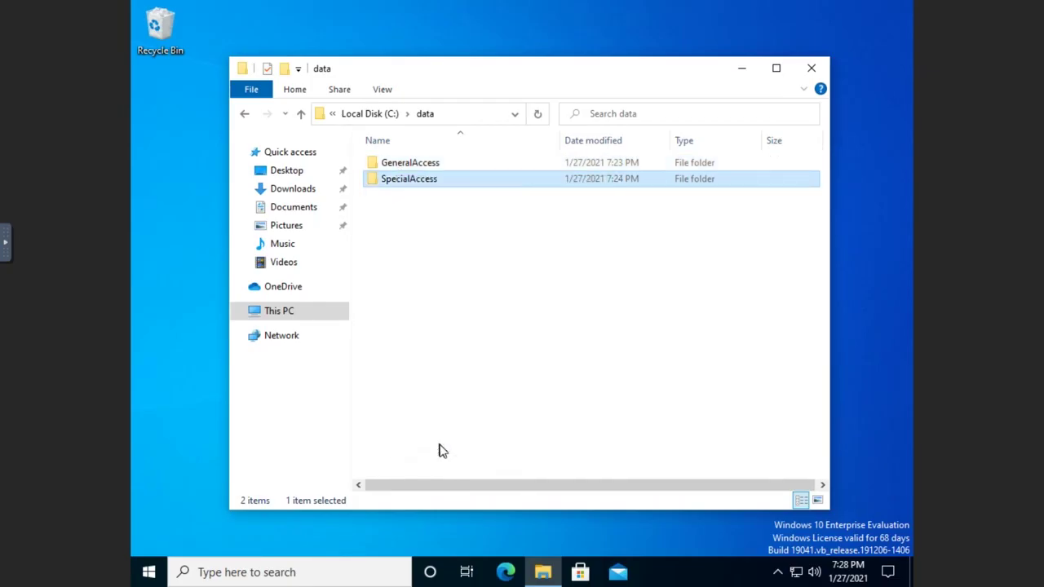
click(499, 215)
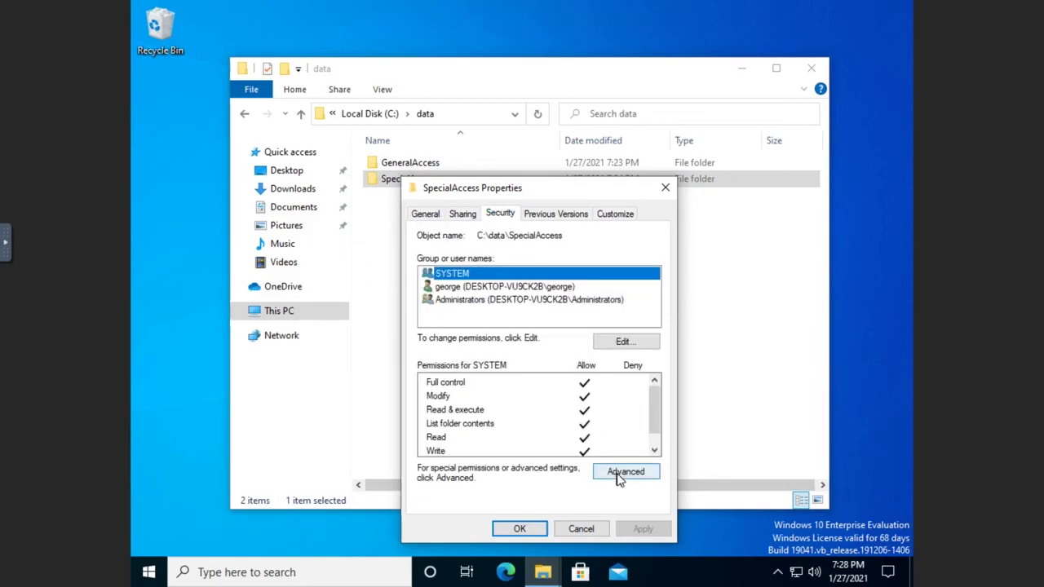
click(618, 473)
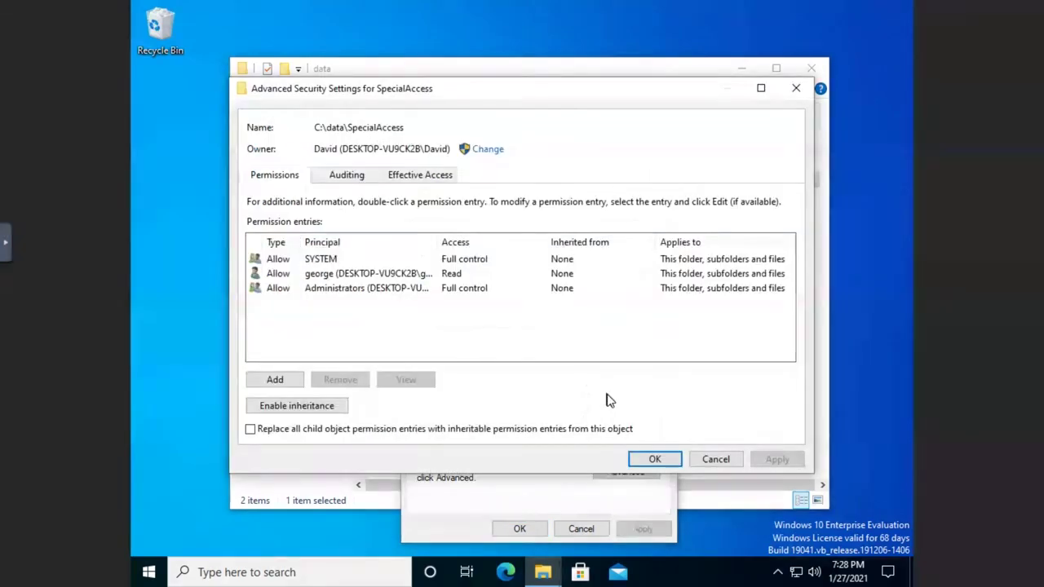
Start a new permission entry for SpecialAccess and set the individual user's account as its principal, verifying the account name.
click(286, 386)
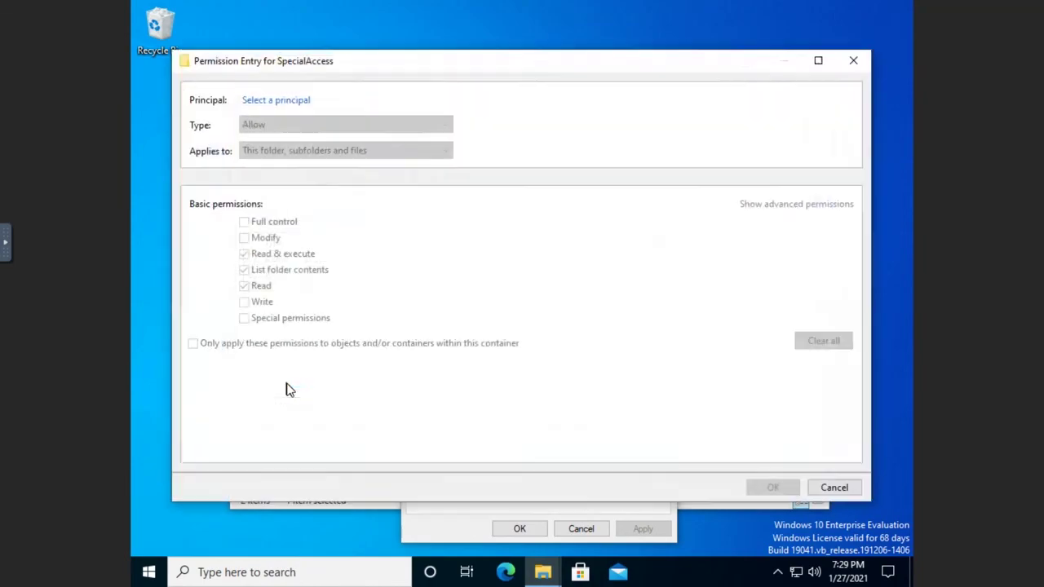
click(276, 101)
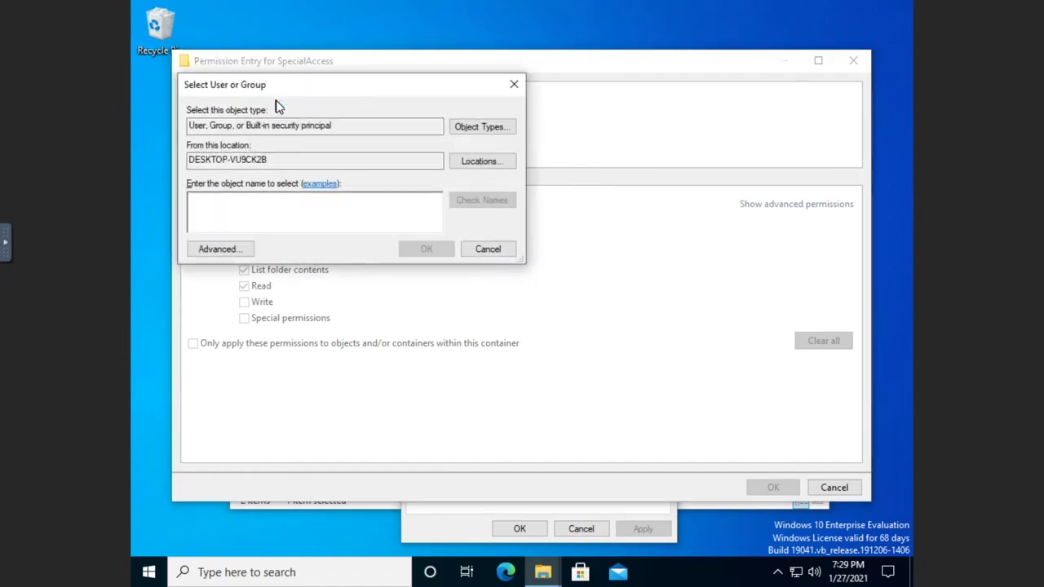
text(geog)
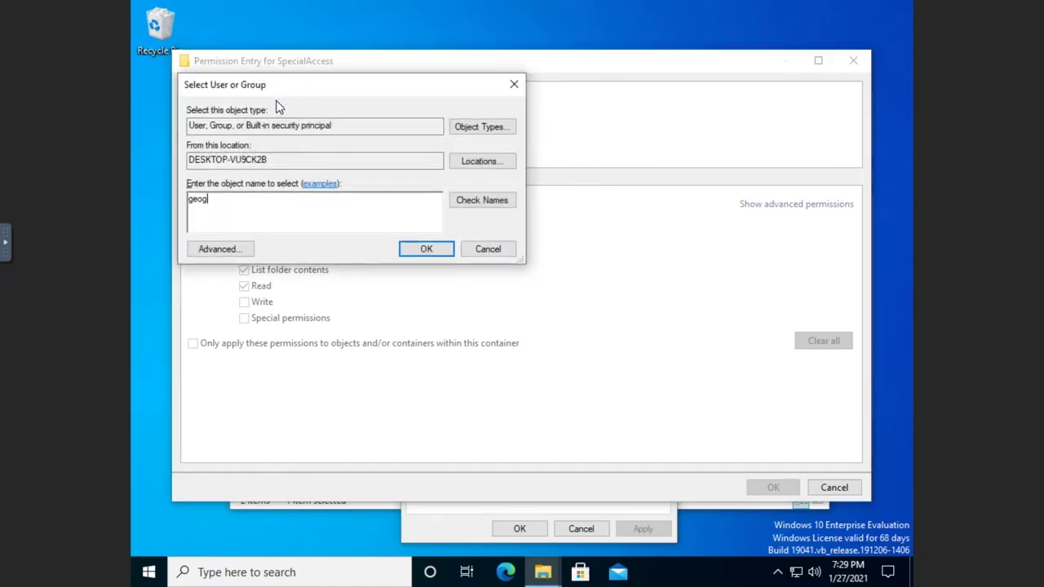
text(re)
key(BackSpace)
text(re)
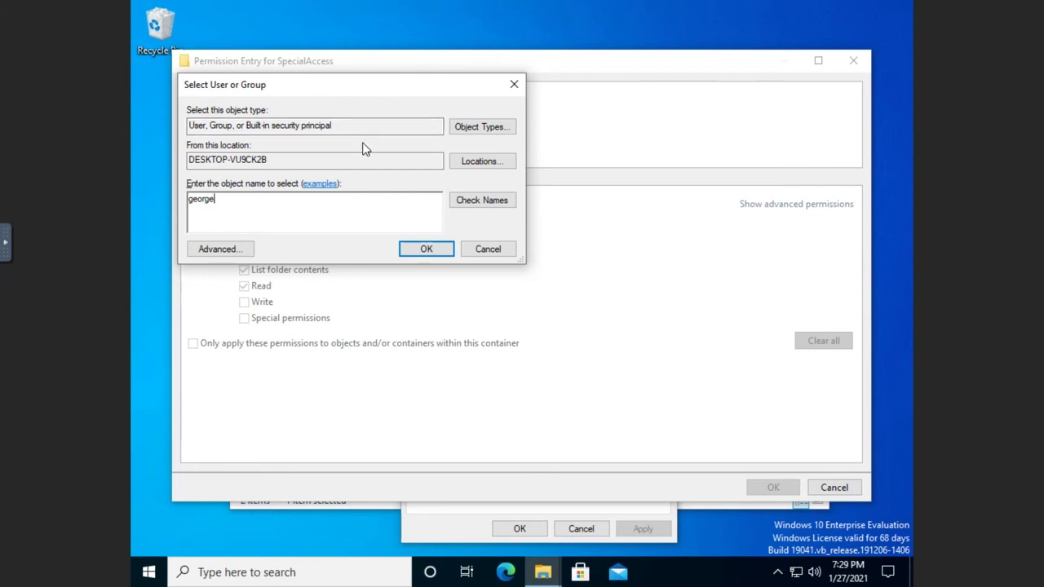
click(465, 204)
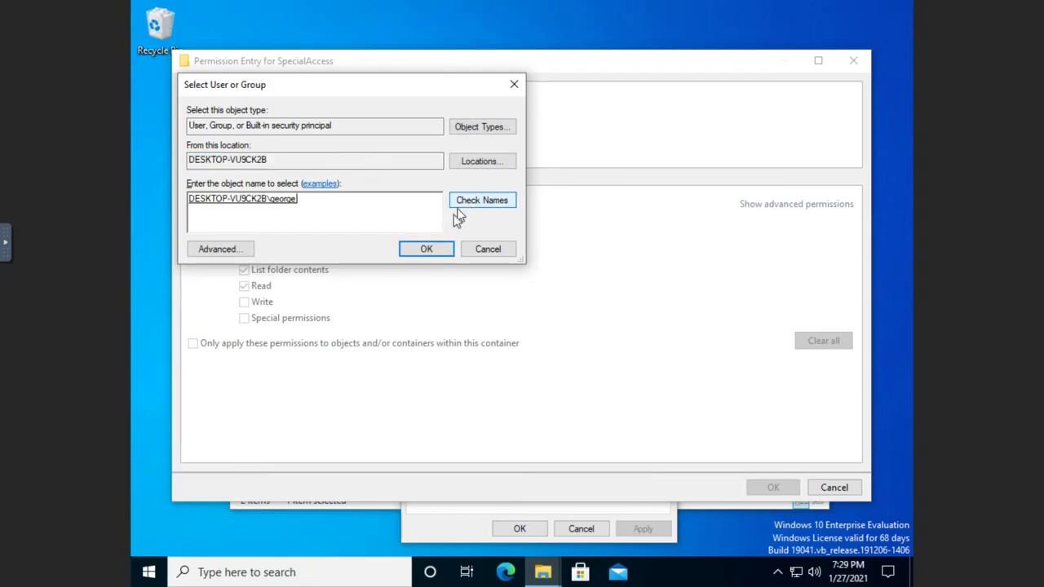
click(426, 251)
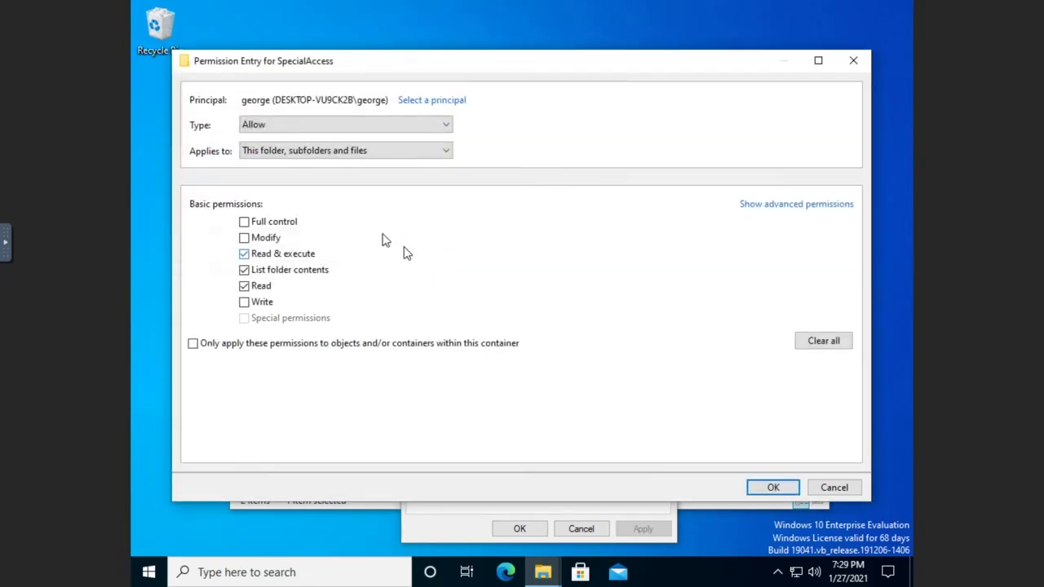
Keep the entry type as Allow, grant Modify, and compare the entry's basic and advanced permissions.
click(292, 130)
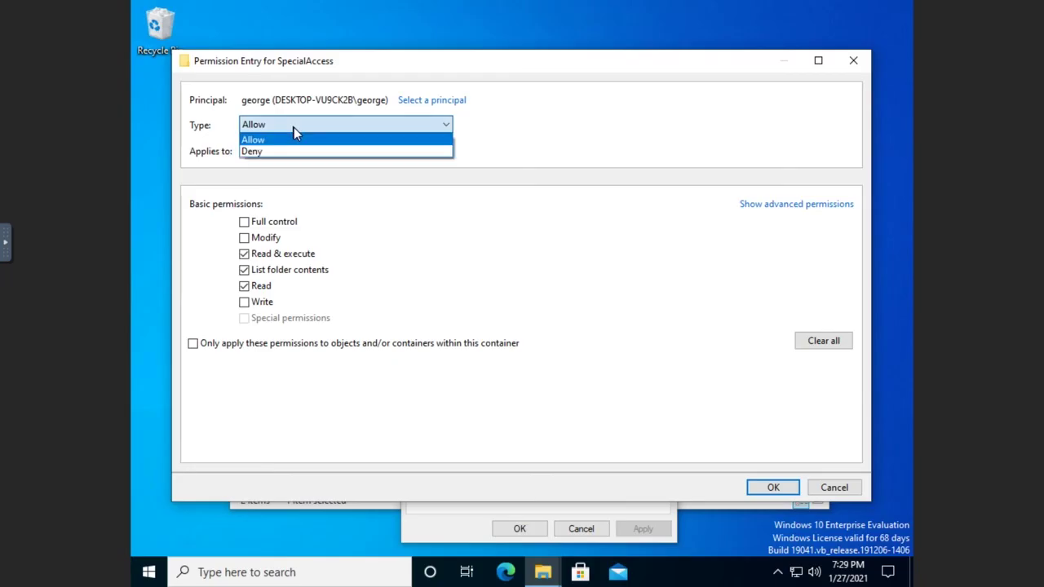
click(293, 128)
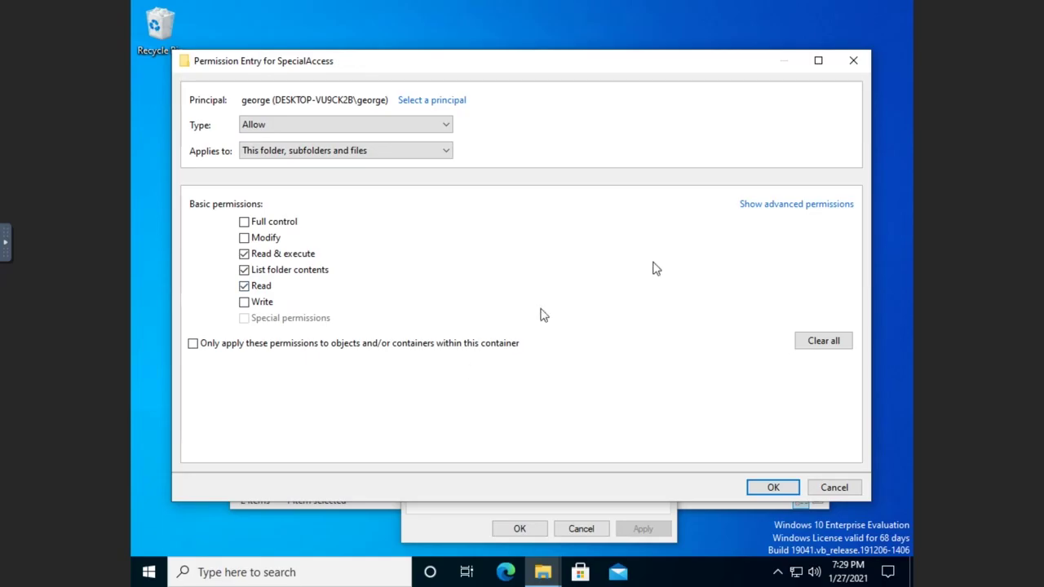
click(783, 206)
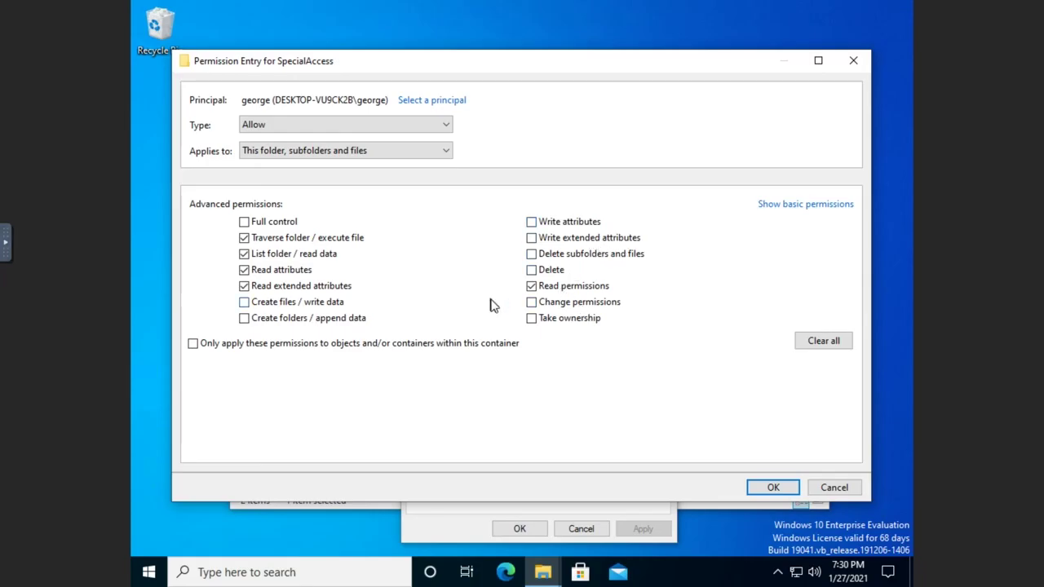
click(826, 205)
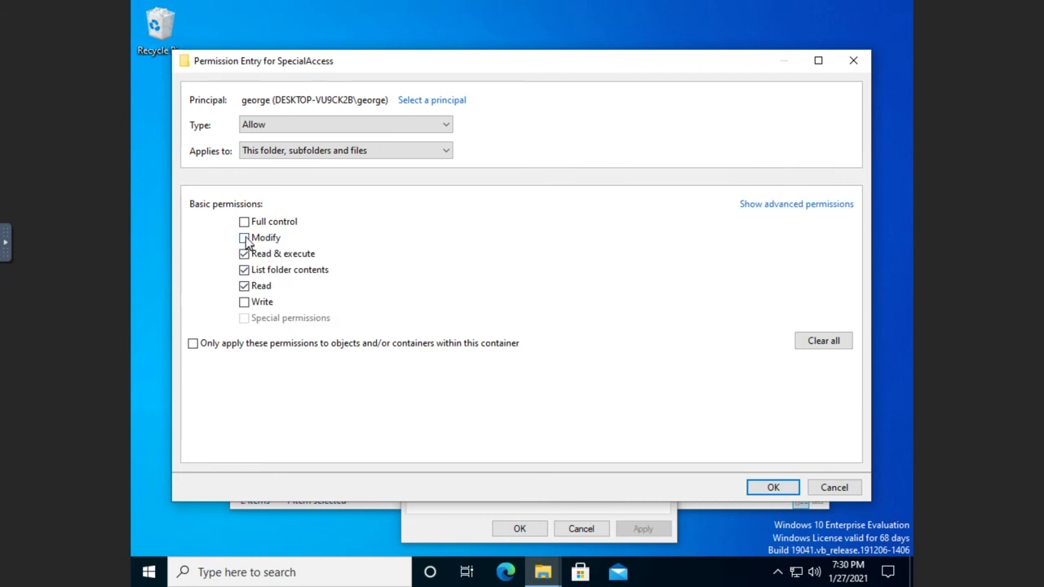
click(806, 205)
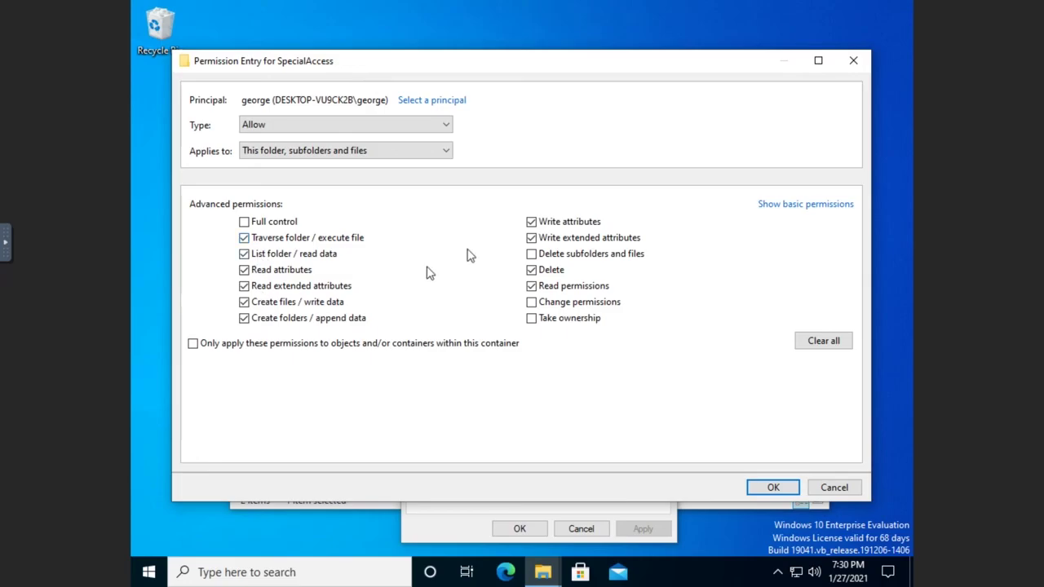
click(792, 206)
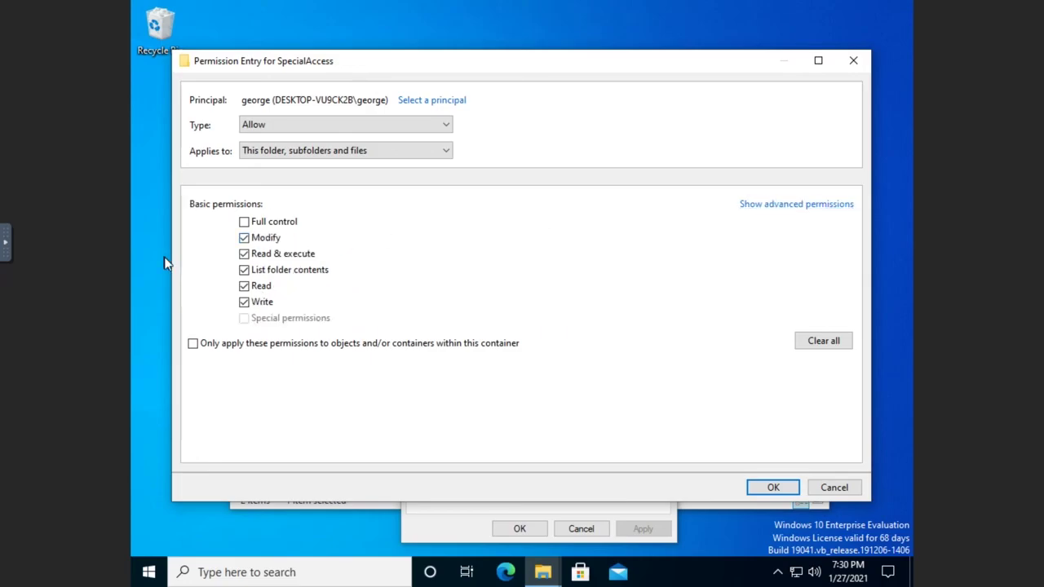
Reduce the new entry's basic permissions to Read only and show the corresponding advanced permissions.
click(244, 238)
click(244, 271)
click(244, 301)
click(783, 206)
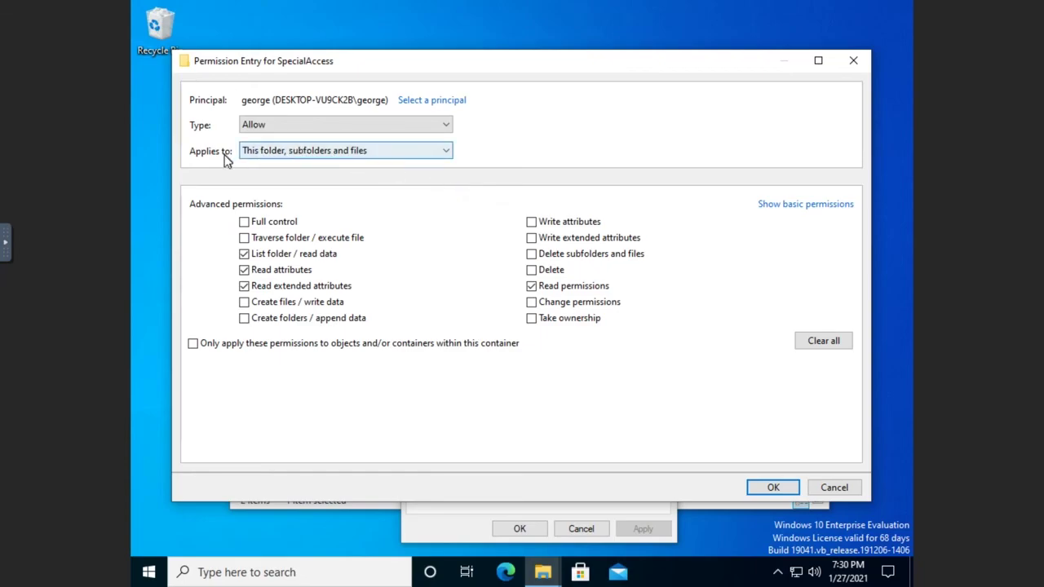
Review the scopes the entry can apply to, keep This folder, subfolders and files, and discard the new entry.
click(399, 159)
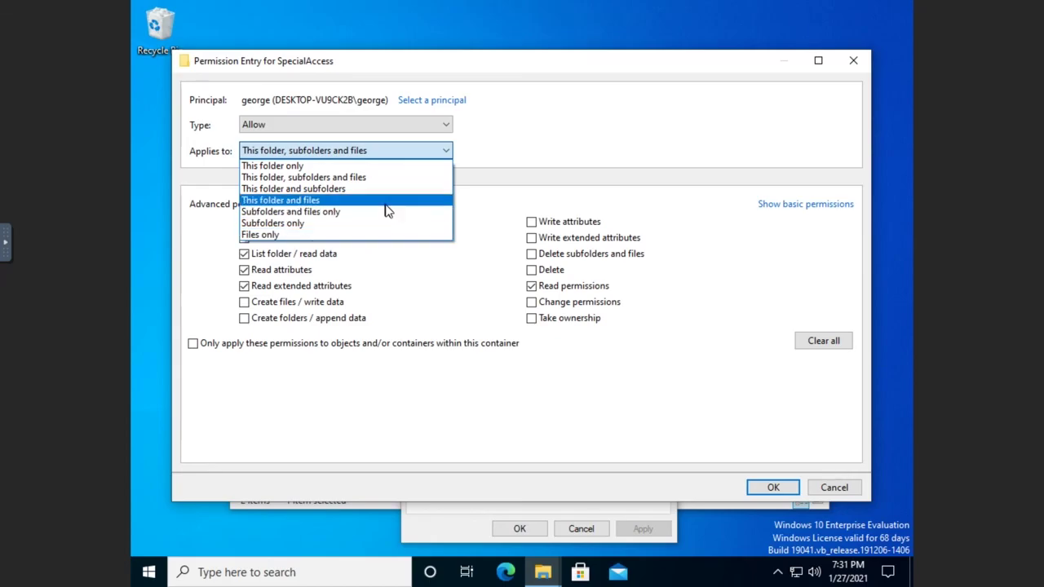
click(362, 185)
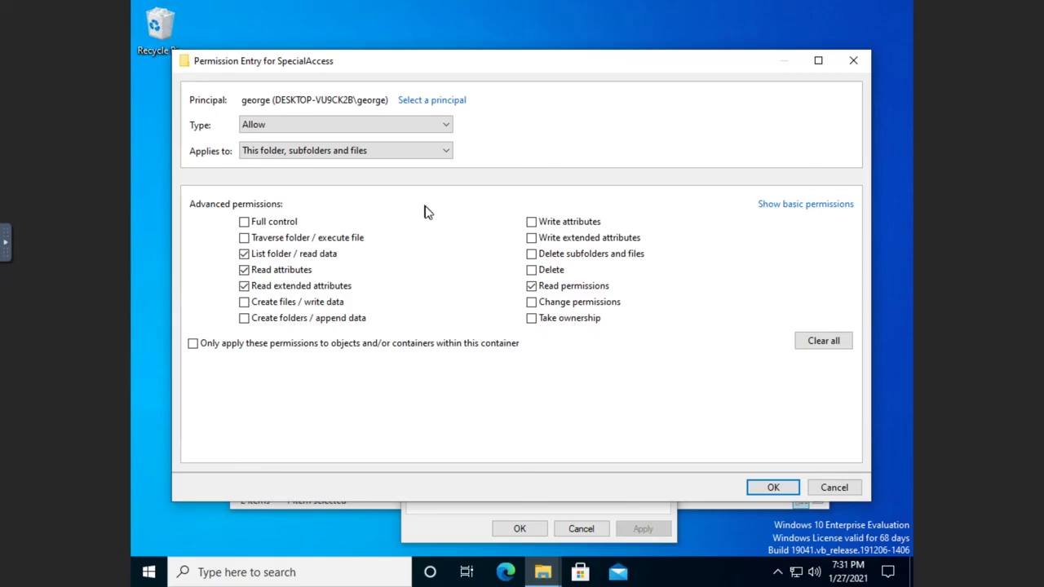
click(787, 211)
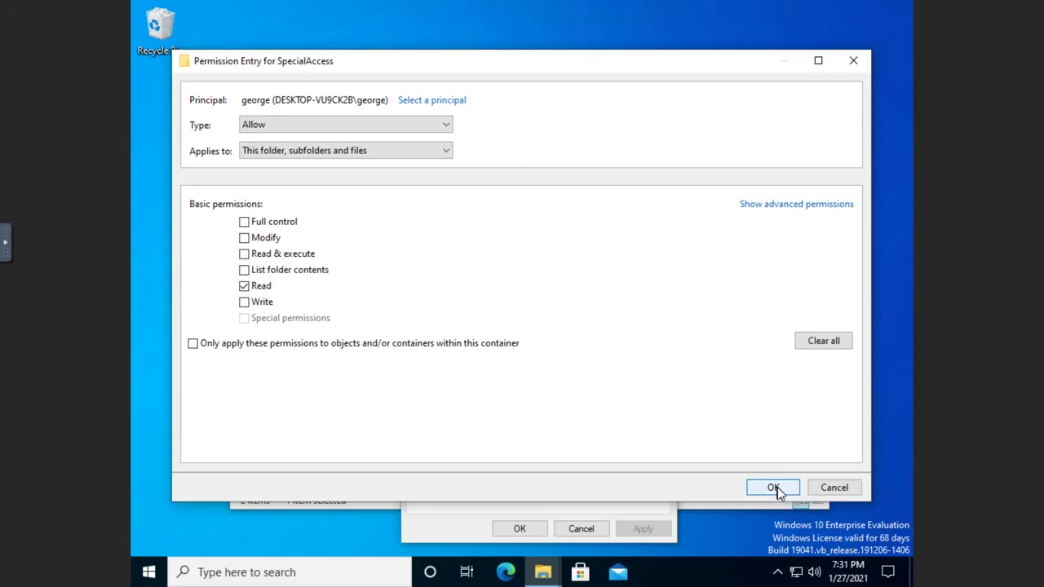
click(835, 488)
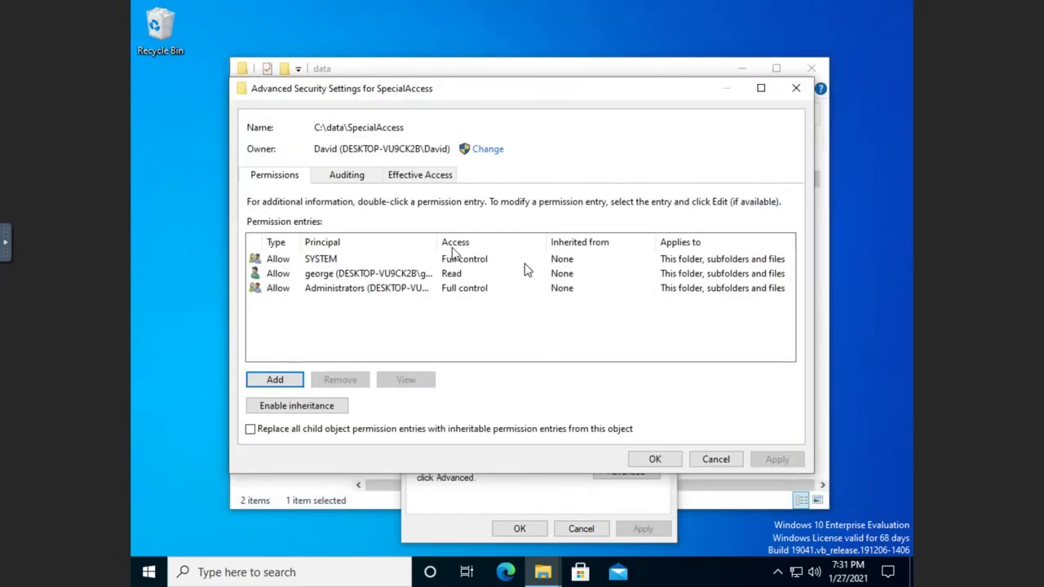
Evaluate the individual user's effective access to the SpecialAccess folder, verifying the account name.
click(414, 178)
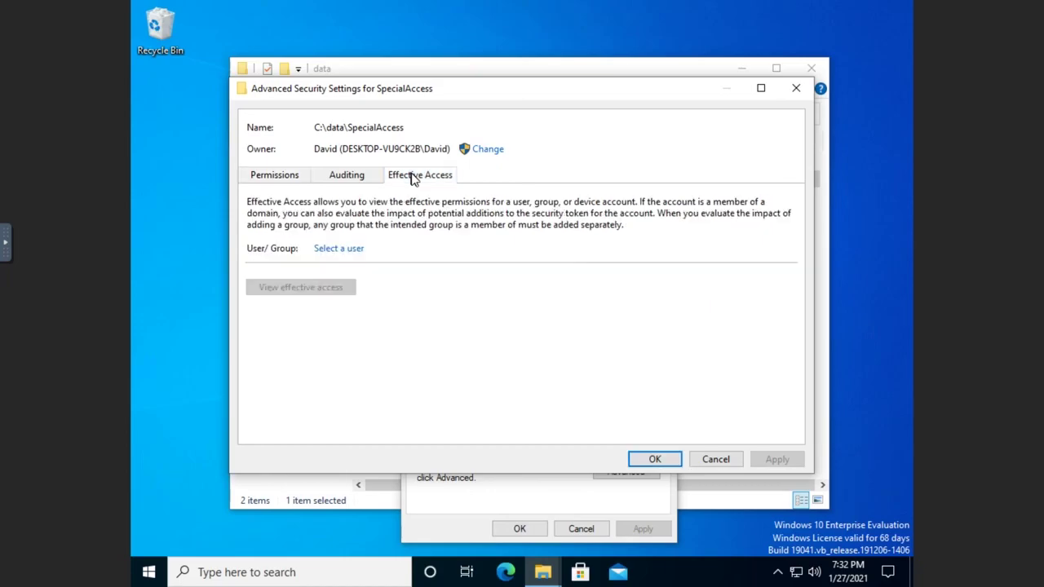
click(347, 251)
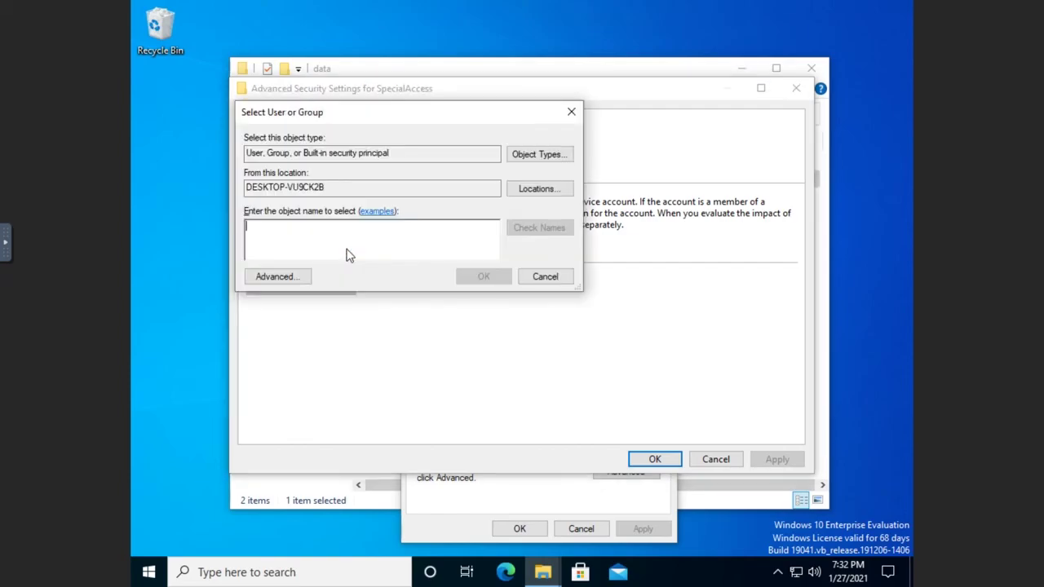
text(george)
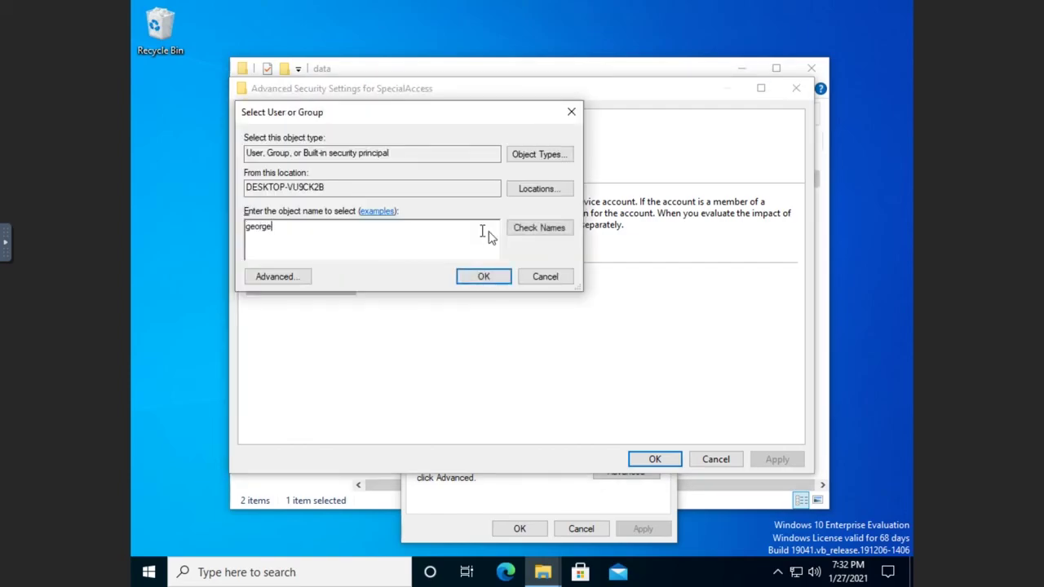
click(532, 230)
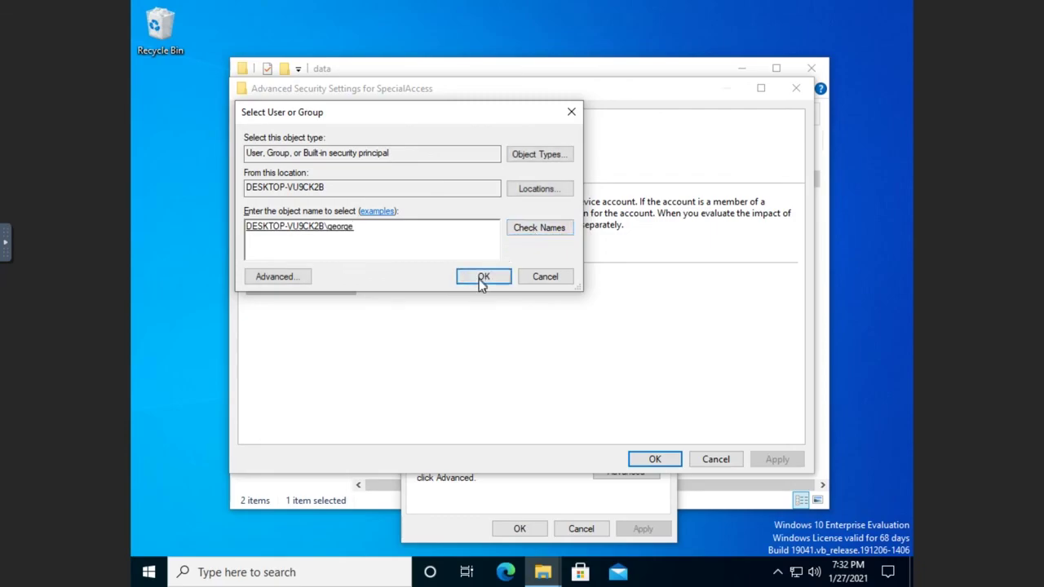
click(482, 277)
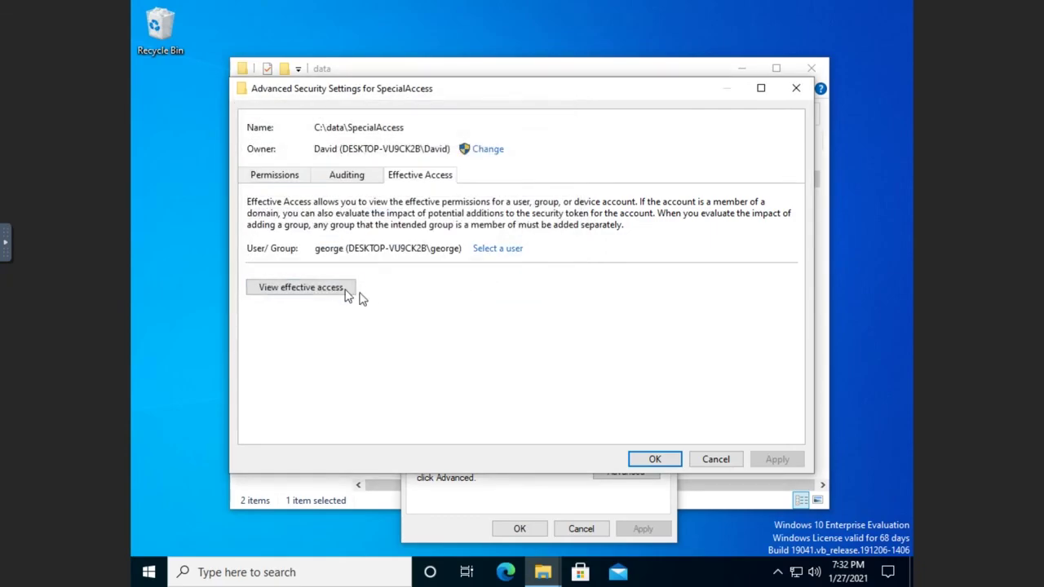
click(318, 289)
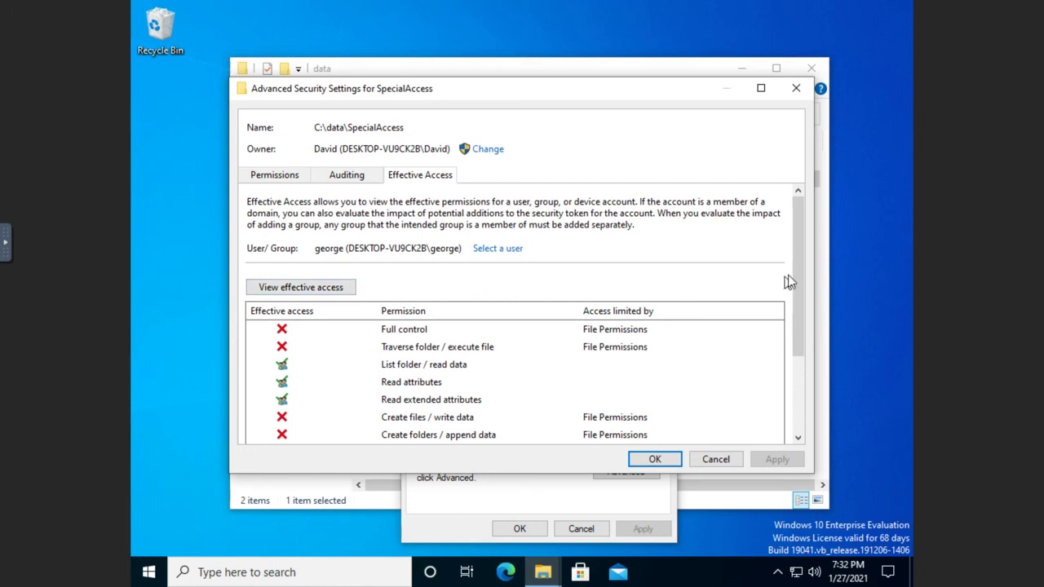
Examine the full list of the user's effective permissions, then close the SpecialAccess security settings and properties without saving.
drag(801, 259, 813, 381)
scroll(812, 326, up, 1)
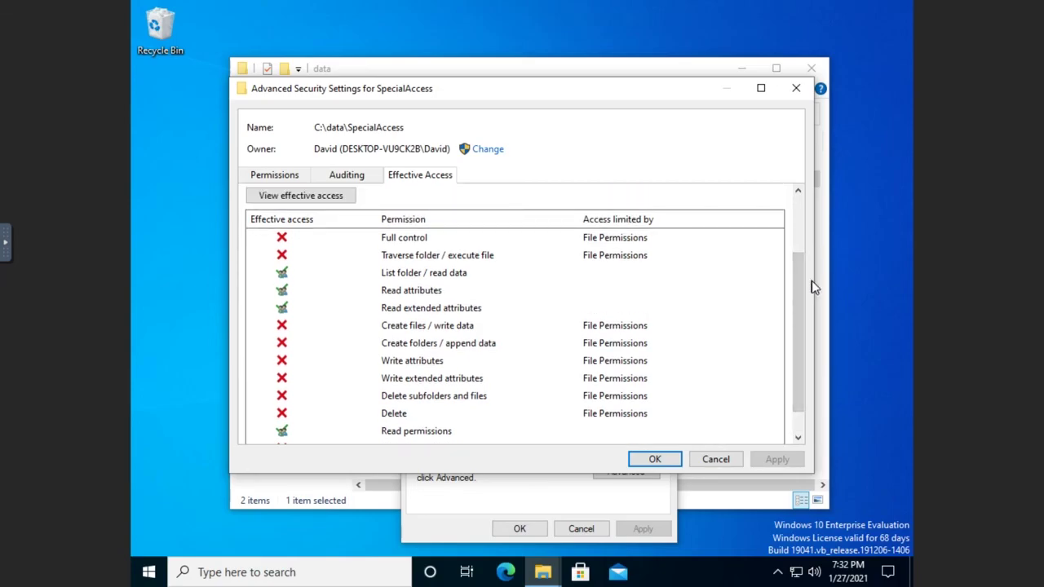
scroll(799, 326, down, 1)
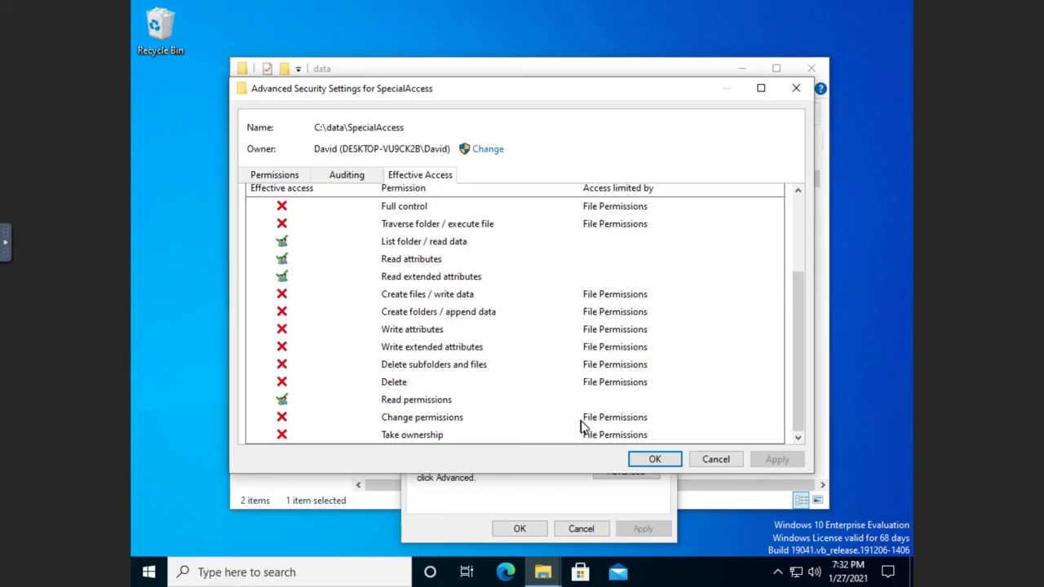
click(714, 460)
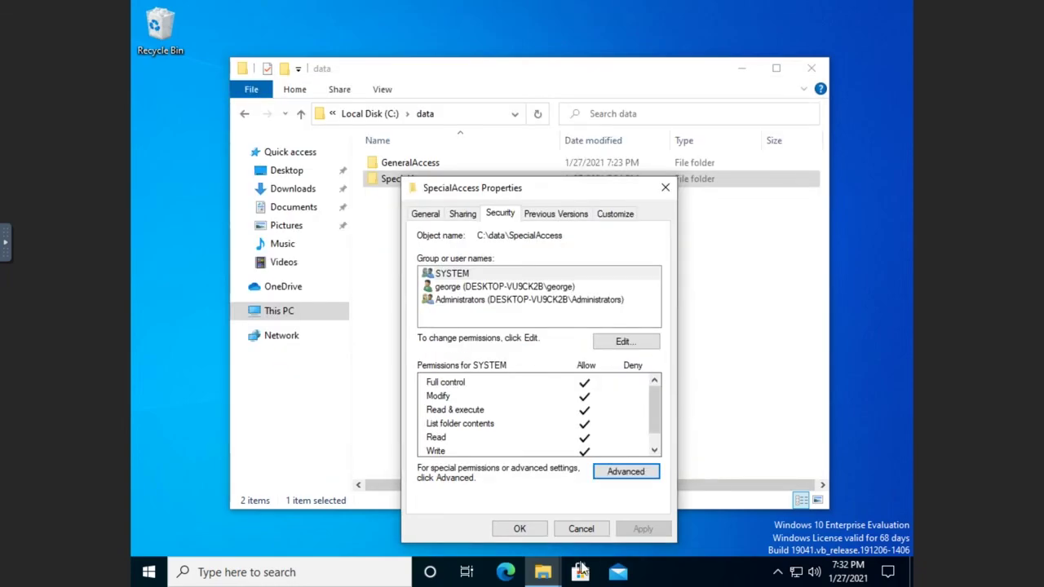
click(580, 529)
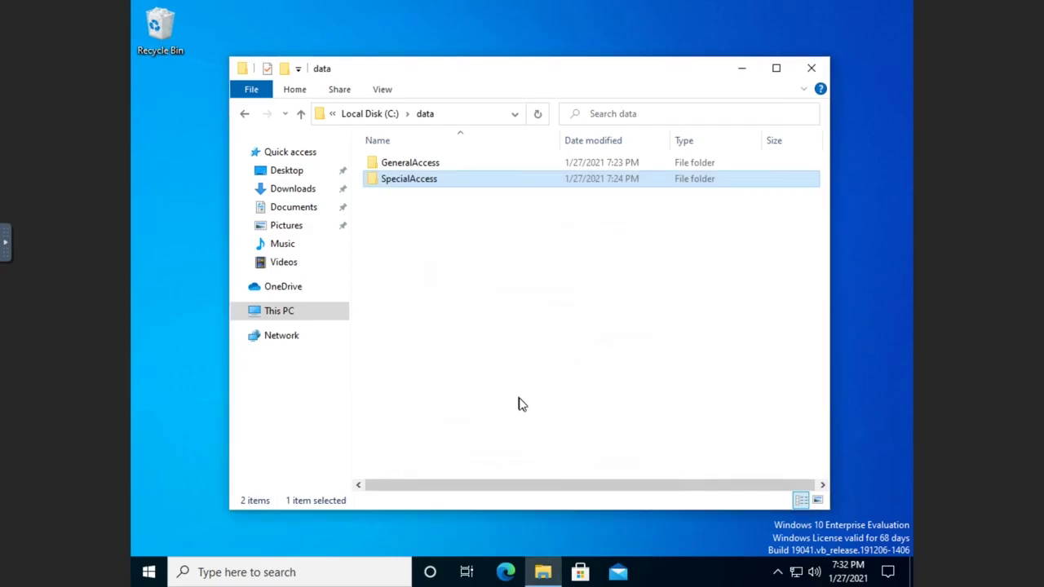